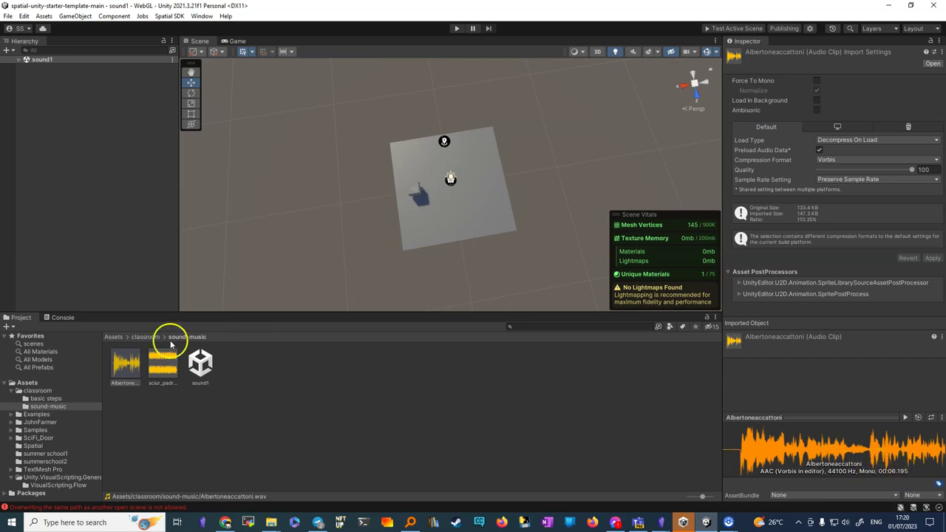
- Select the sciur_padrun audio clip and look over its source web page of folk songs in the browser
left_click(155, 369)
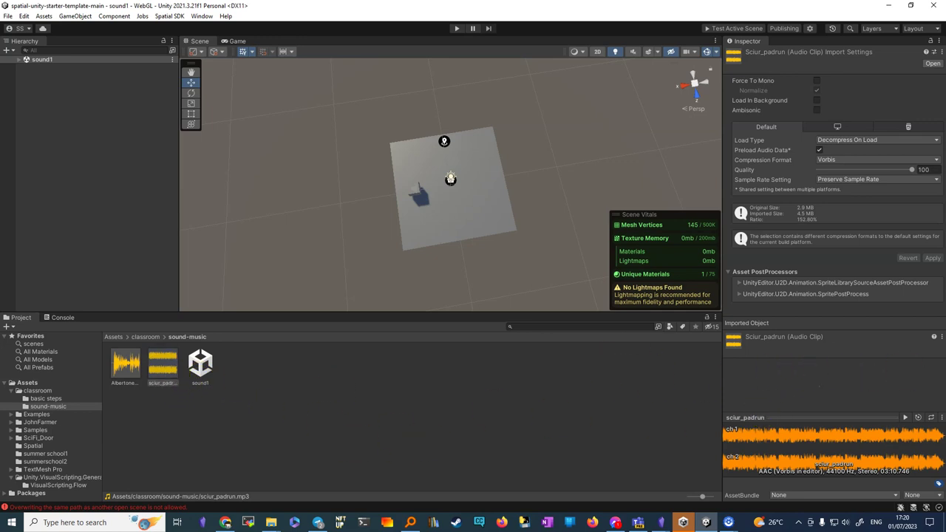
key("alt+Tab")
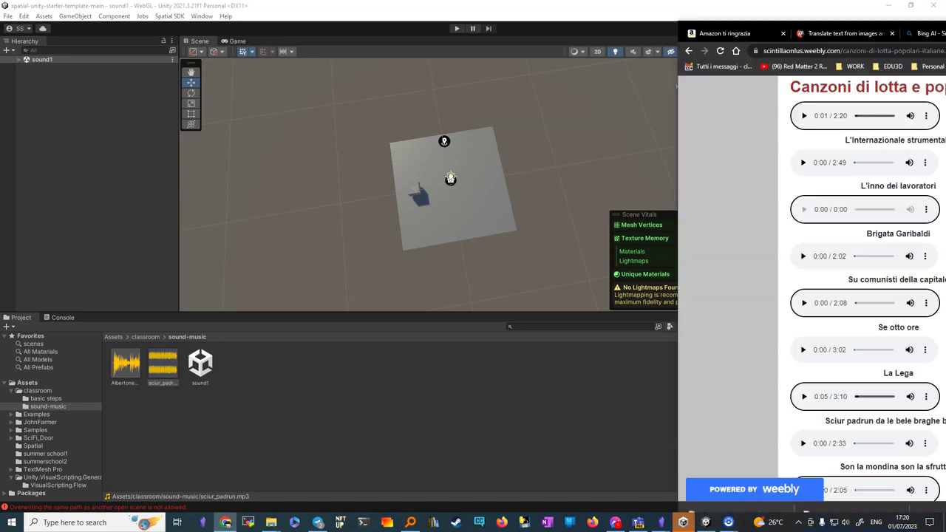
left_click_drag(664, 22, 724, 15)
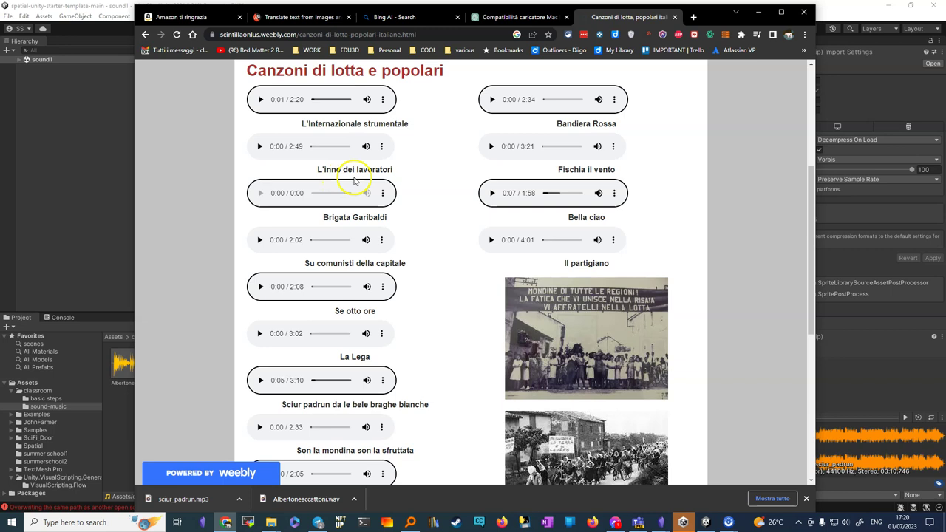
scroll(355, 226, "up", 4)
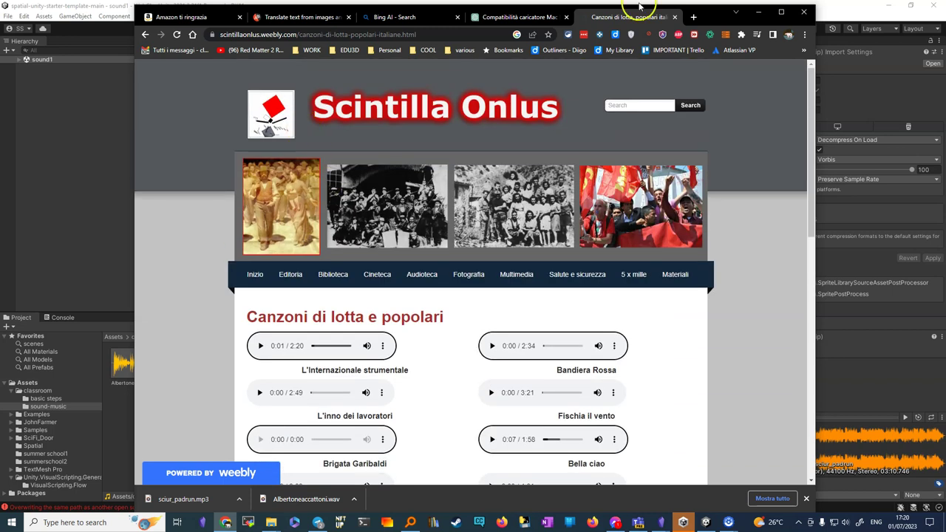
left_click_drag(717, 16, 945, 62)
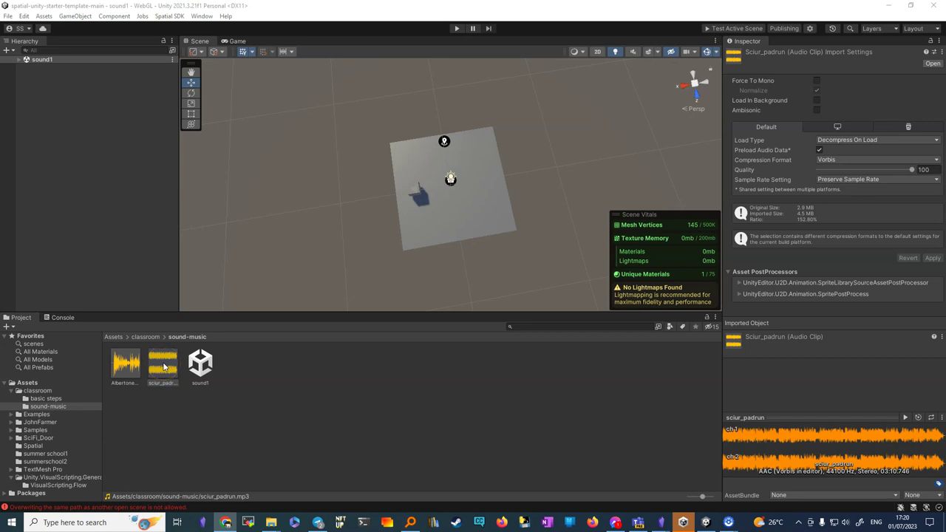
- Assign the sciur_padrun audio clip to the Audio Source of the Cube in the sound1 scene
left_click(19, 60)
left_click(45, 99)
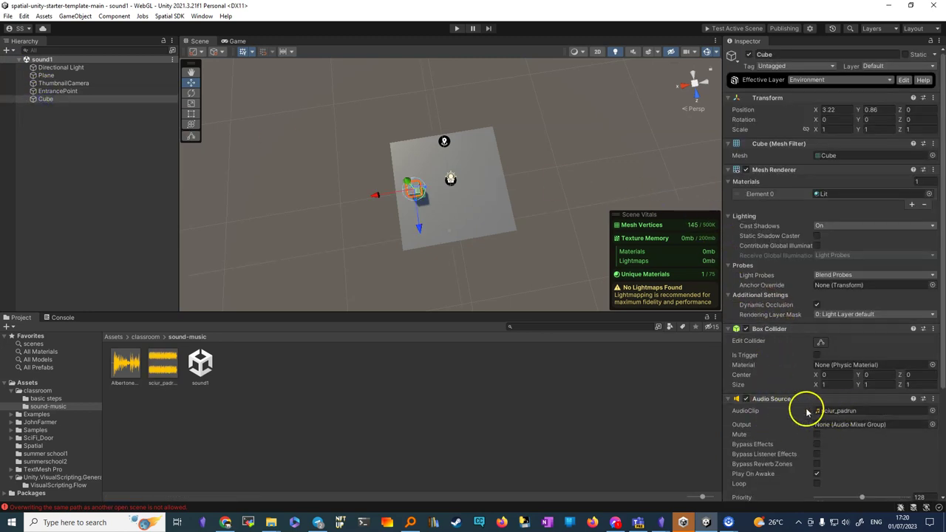
left_click_drag(164, 362, 828, 410)
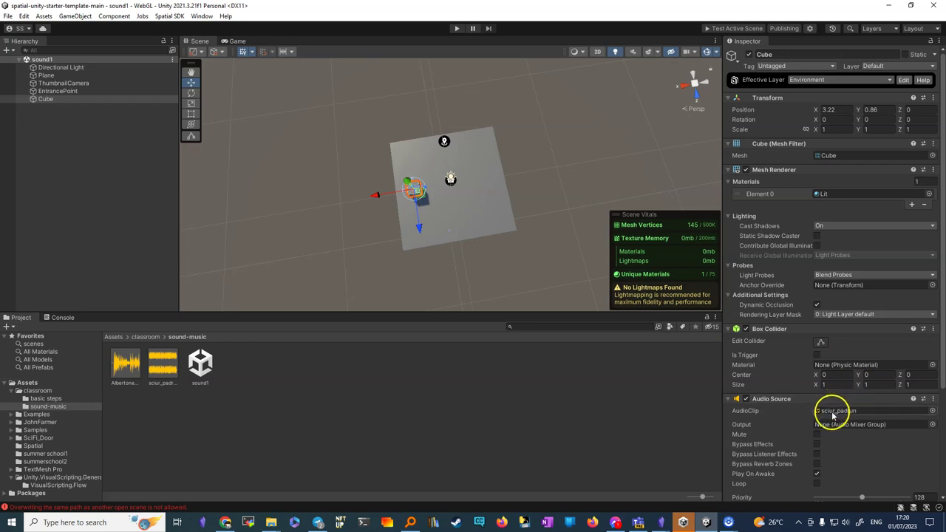
- Test the active scene in the Spatial sandbox, look around the avatar and cube, close the sandbox, and return to Unity
left_click(736, 29)
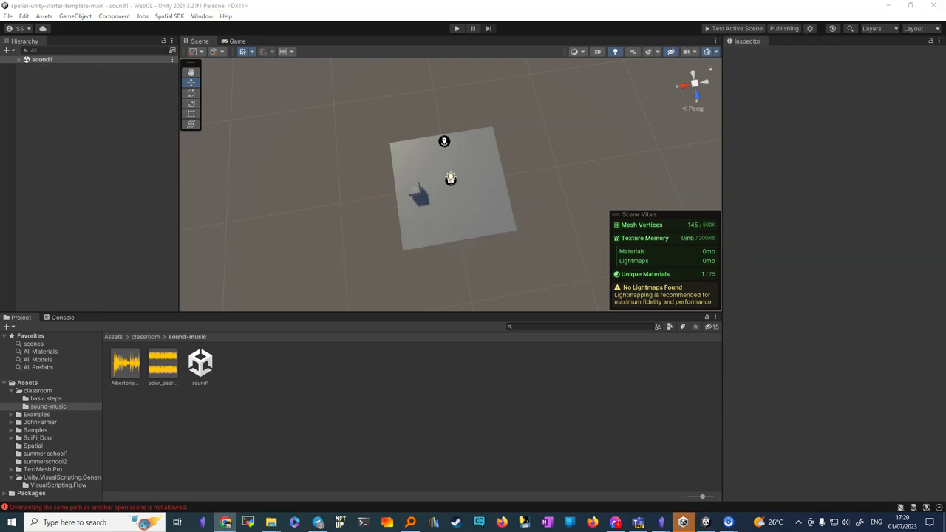
left_click_drag(938, 22, 646, 28)
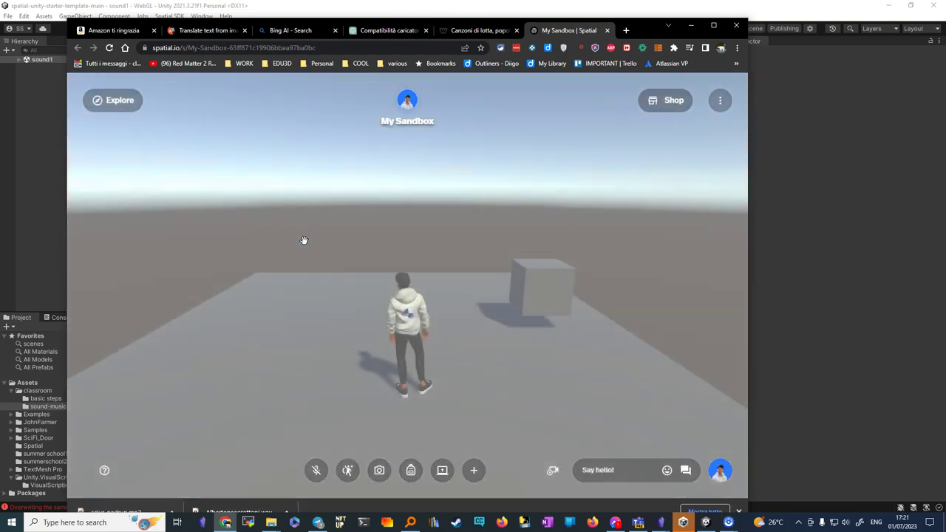
mouse_move(369, 322)
left_mouse_down()
mouse_move(347, 407)
mouse_move(492, 414)
left_mouse_up()
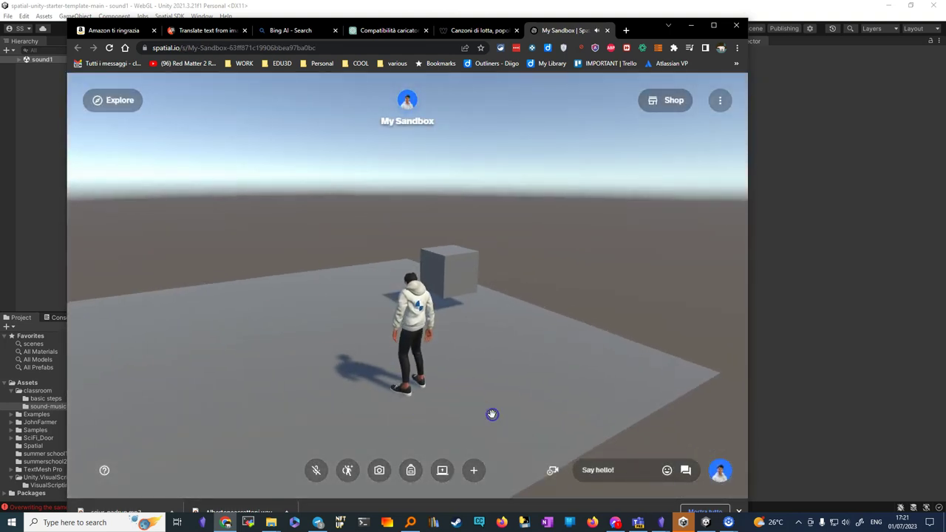
mouse_move(424, 363)
left_mouse_down()
mouse_move(375, 363)
mouse_move(317, 323)
left_mouse_up()
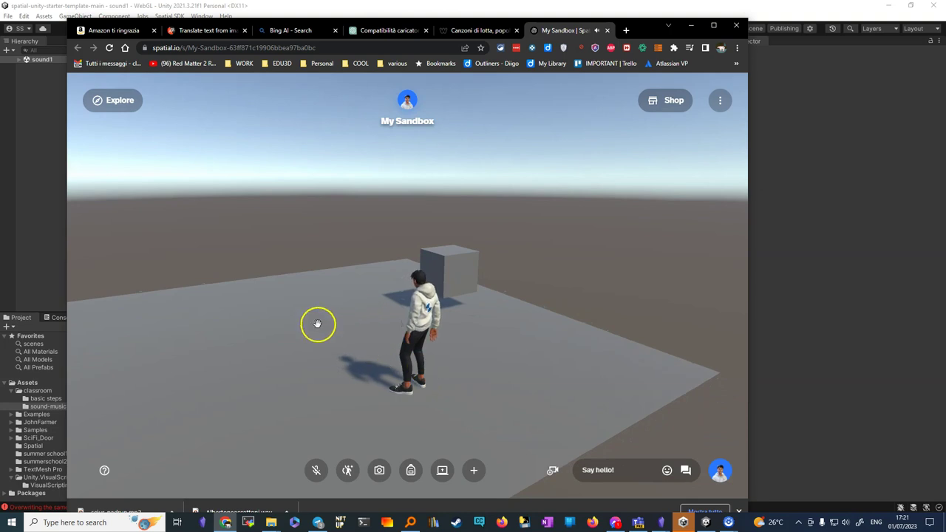
left_click(607, 30)
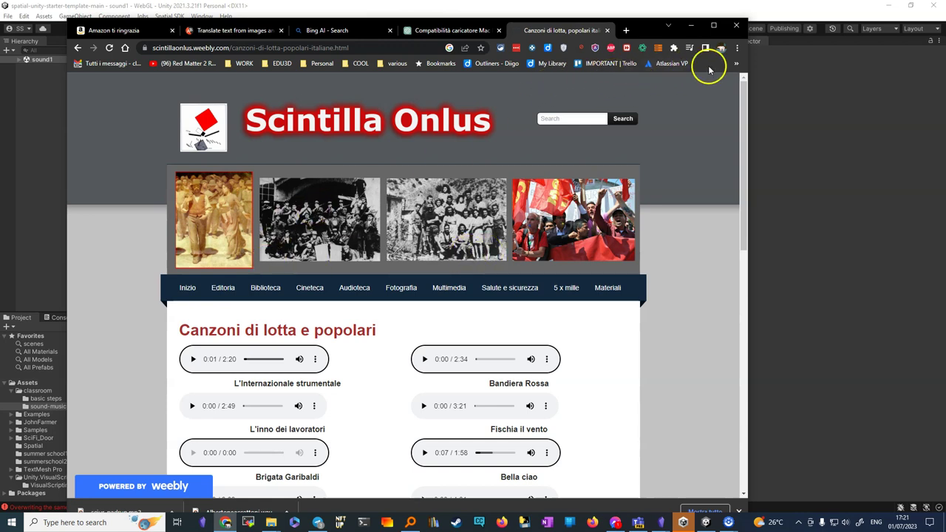
left_click(791, 114)
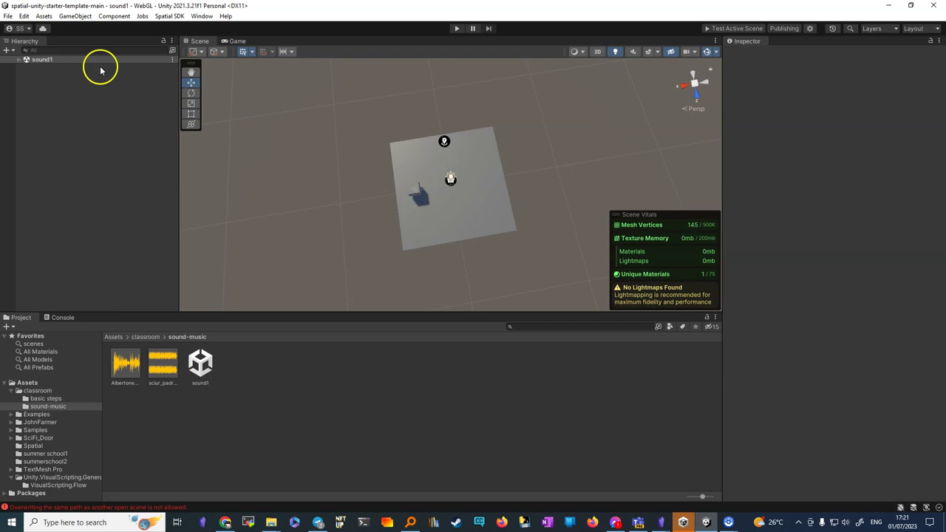
- Review the Plane and Cube in the sound1 scene, and add a Spatial Trigger Event object
left_click(20, 60)
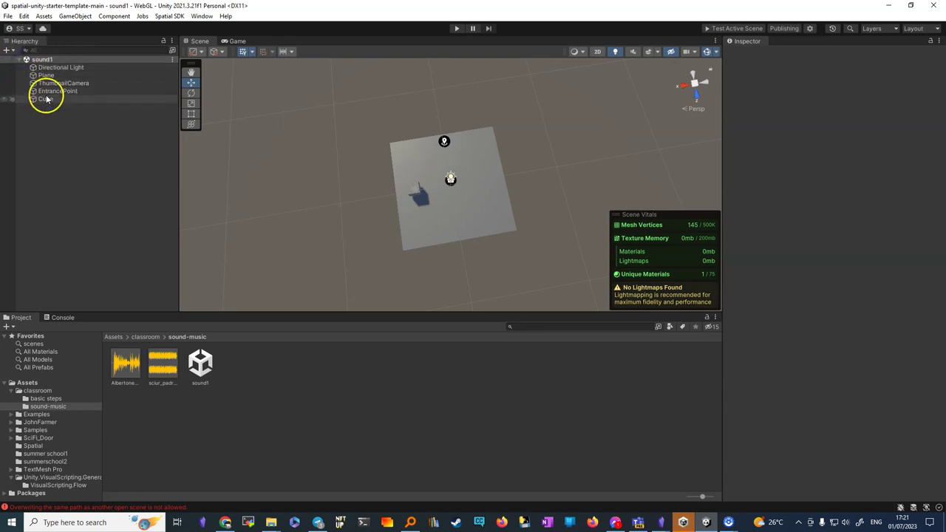
left_click(47, 75)
double_click(47, 76)
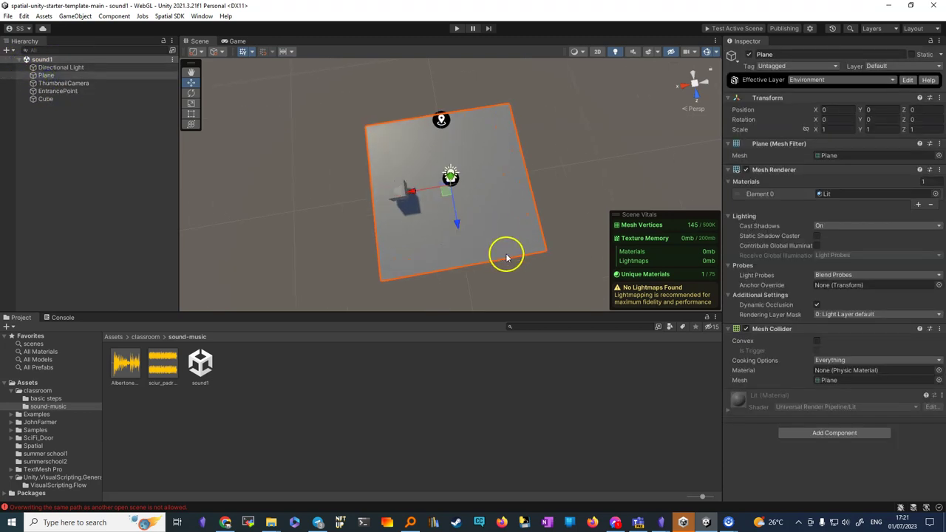
left_click_drag(478, 218, 451, 147, "alt")
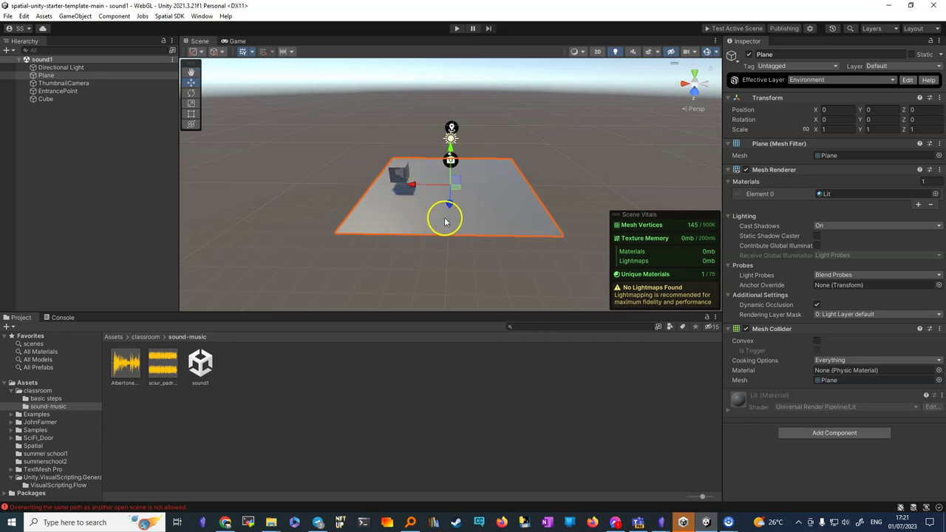
left_click(45, 99)
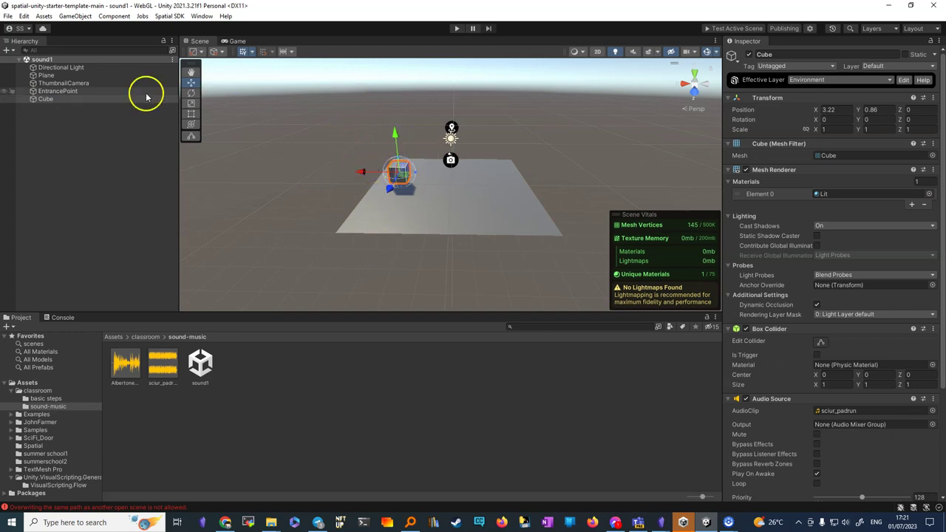
left_click(11, 51)
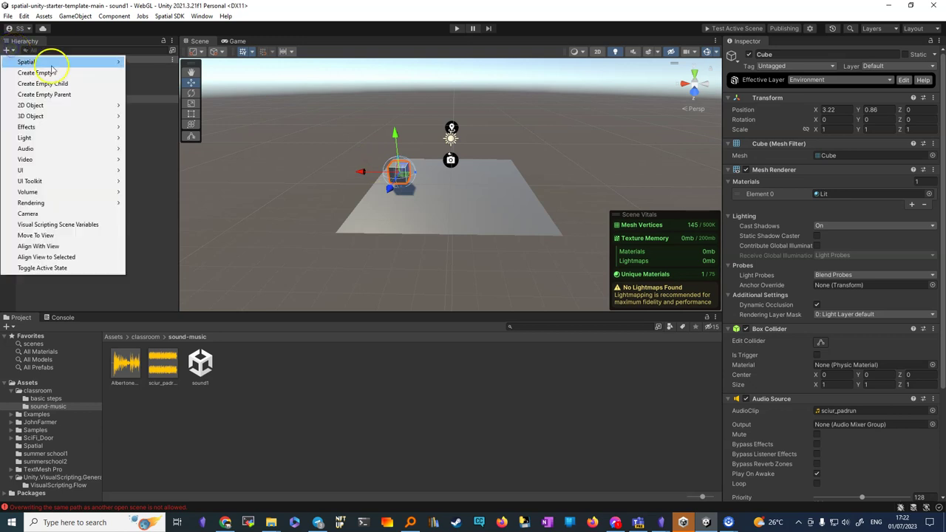
mouse_move(51, 64)
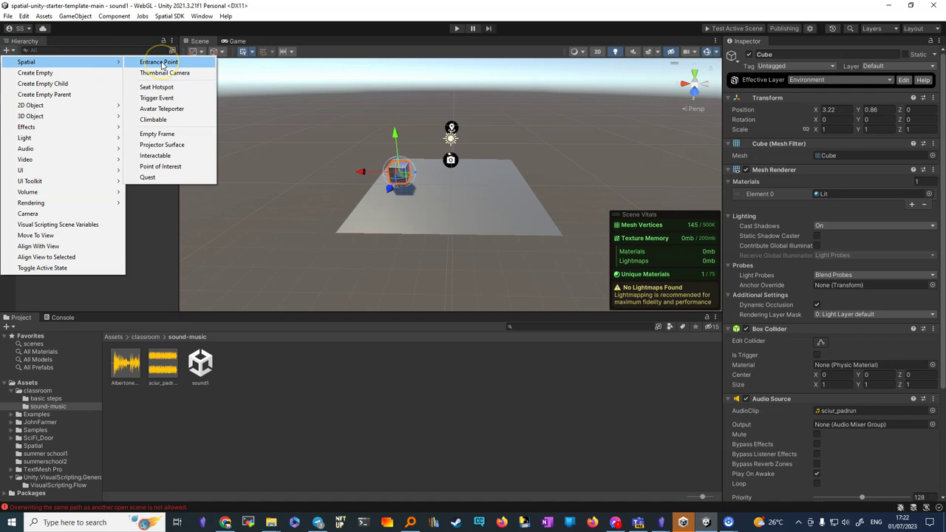
left_click(169, 101)
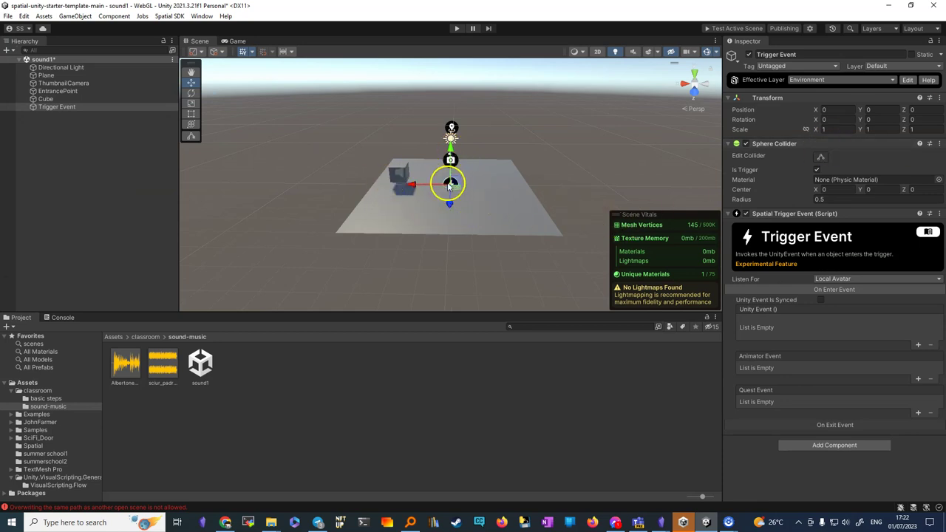
- Move the Trigger Event onto the cube at about X 3.2, Y 1.04, Z 0.26 and scale it uniformly to about 5.42
left_click_drag(412, 187, 367, 186)
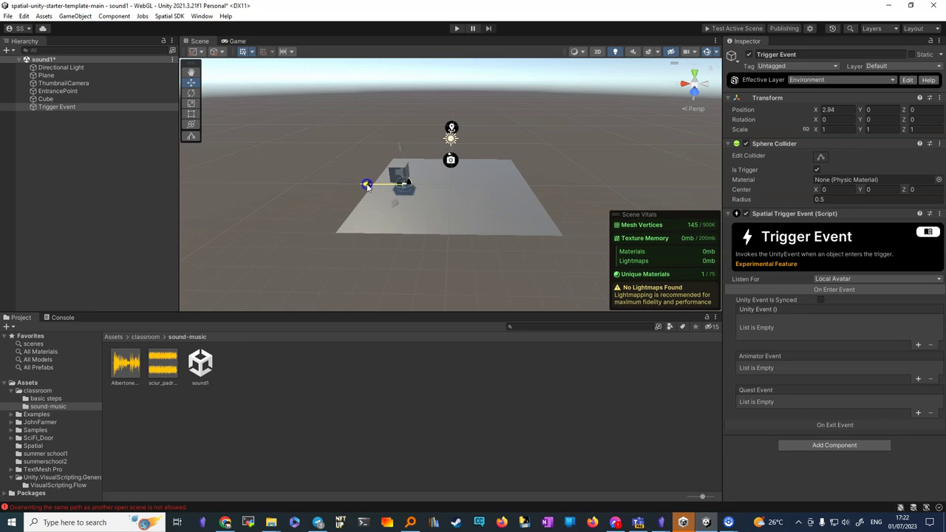
left_click_drag(394, 148, 391, 138)
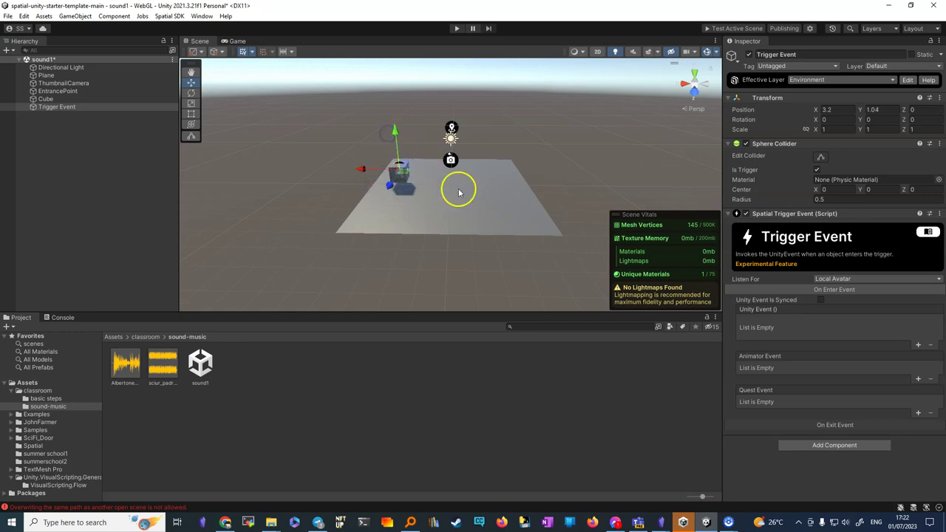
left_click_drag(495, 190, 483, 176, "alt")
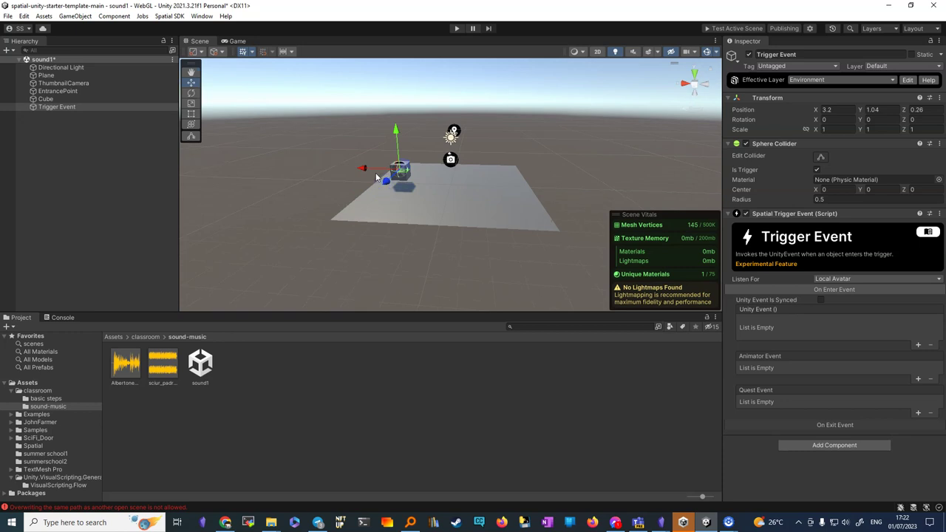
scroll(420, 169, "up", 6)
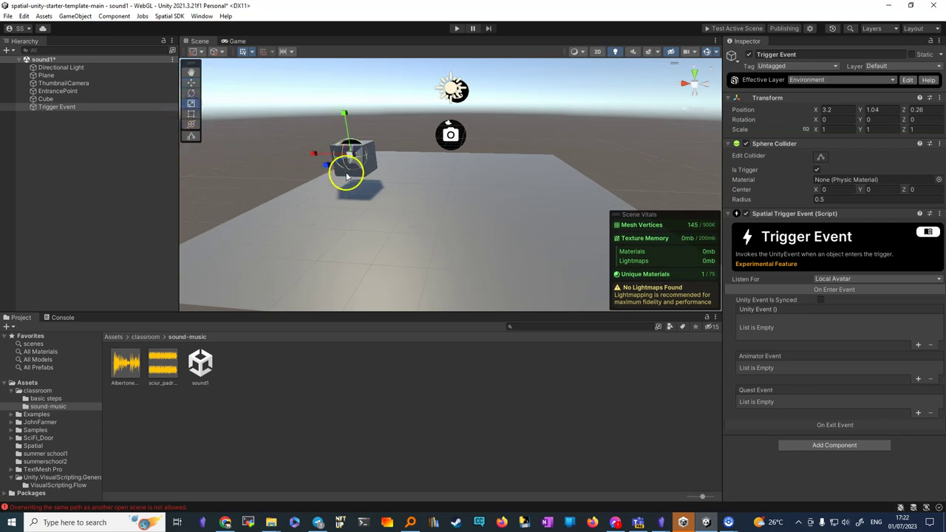
left_click_drag(344, 153, 649, 209)
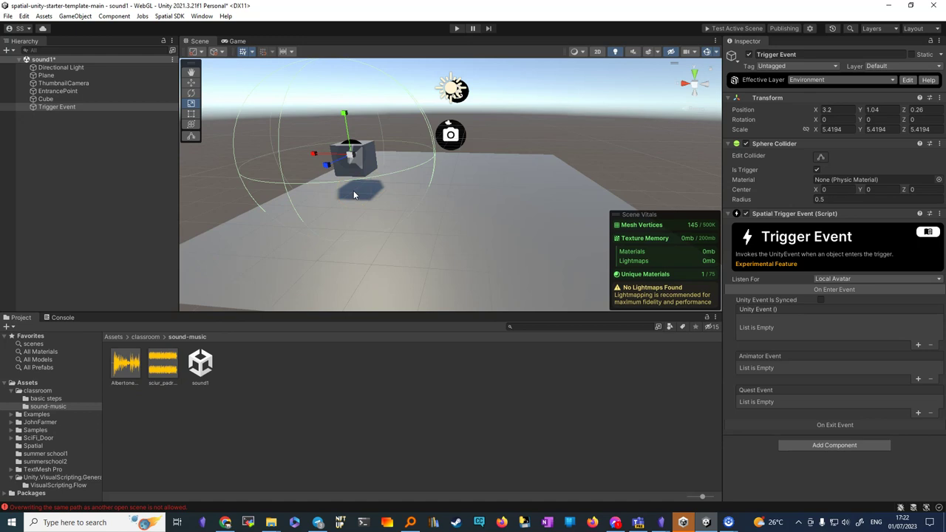
- Turn off Play On Awake in the Cube's Audio Source and review its remaining sound settings
left_click(46, 99)
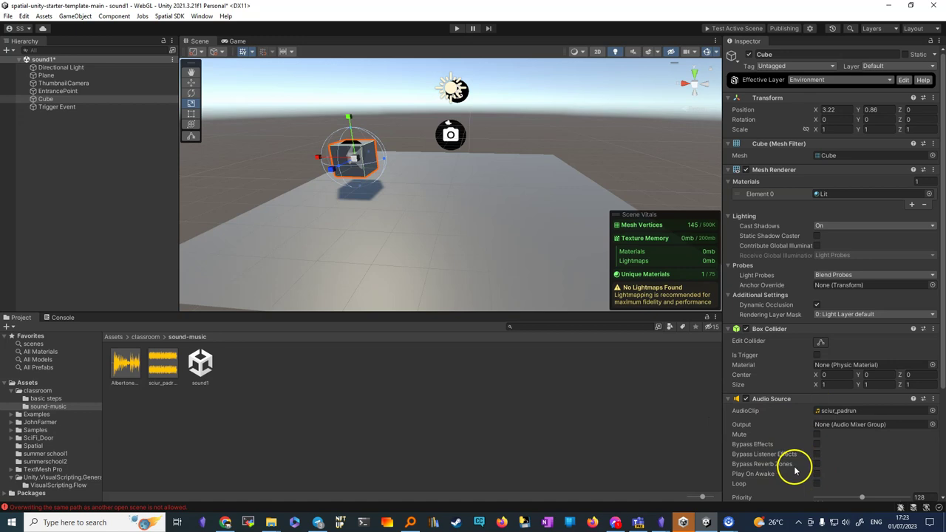
scroll(807, 449, "down", 1)
scroll(805, 447, "down", 1)
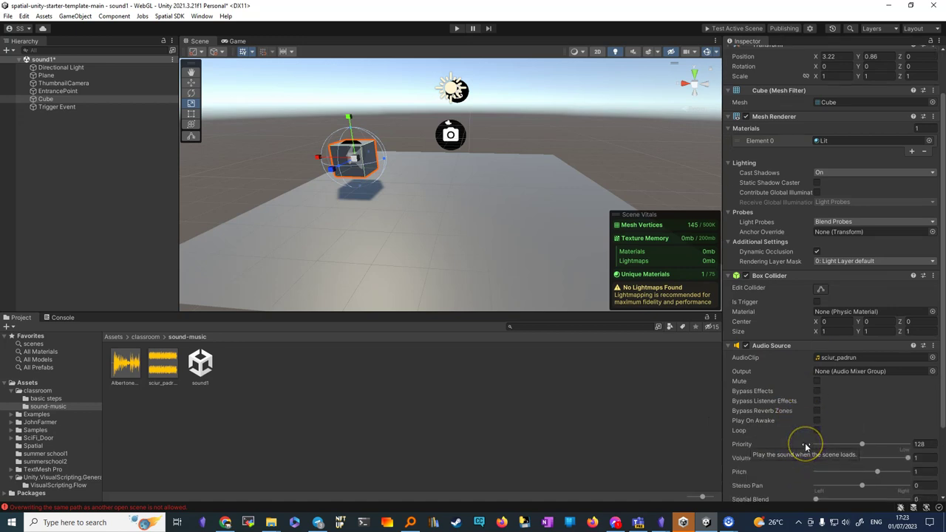
scroll(806, 447, "down", 1)
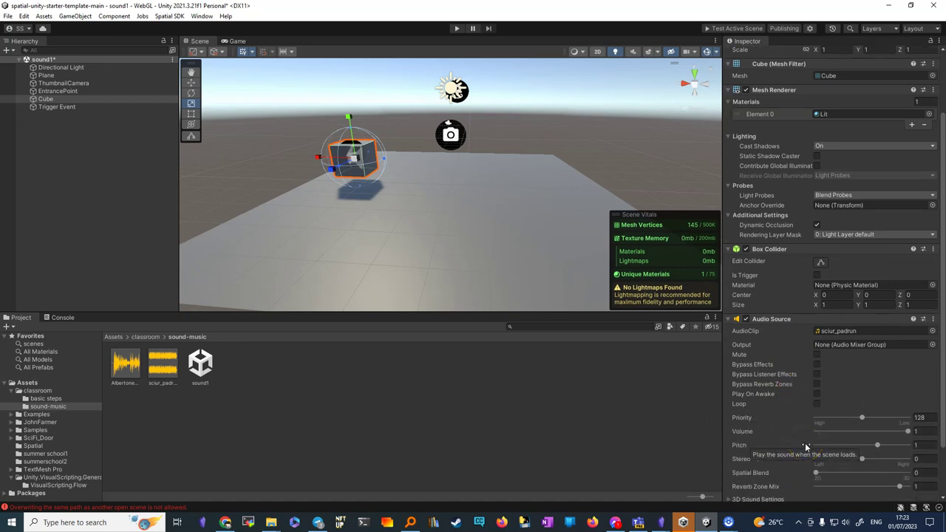
- Enable Load In Background for the sciur_padrun audio clip and apply its import settings
left_click(164, 367)
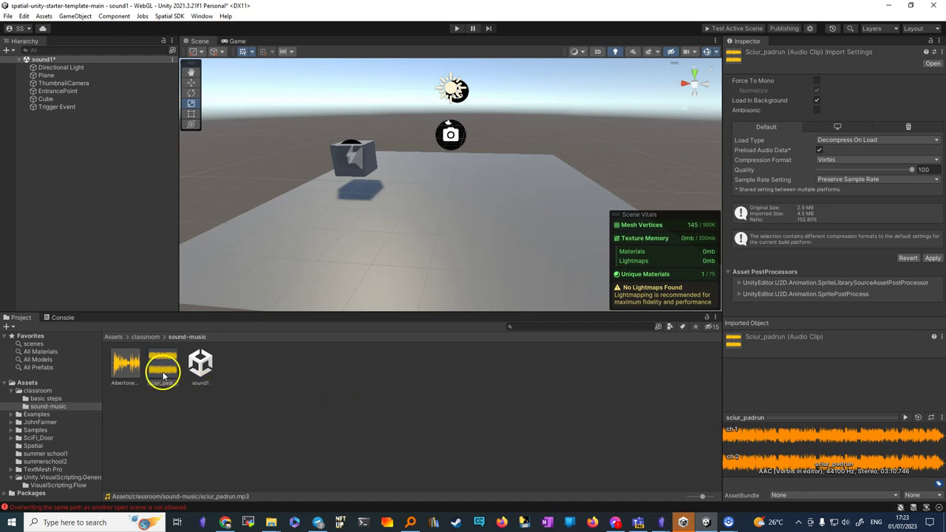
left_click(46, 99)
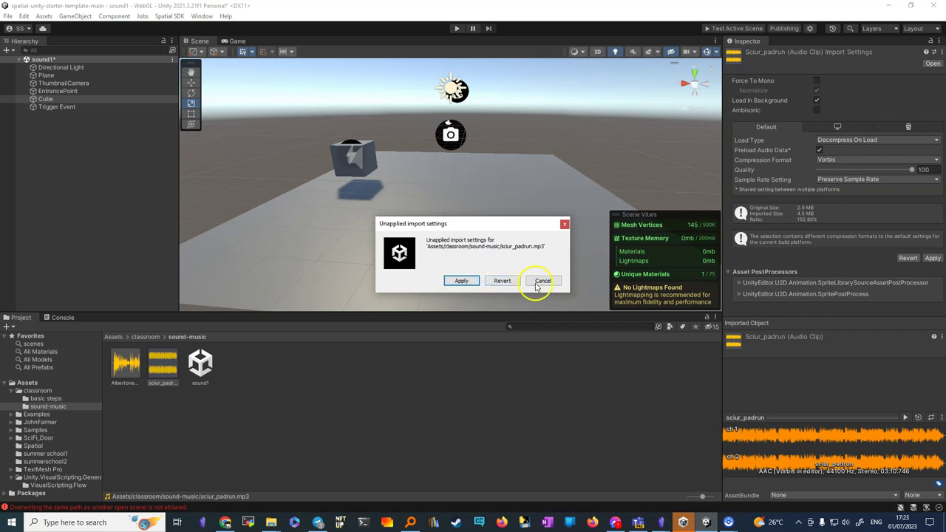
left_click(461, 281)
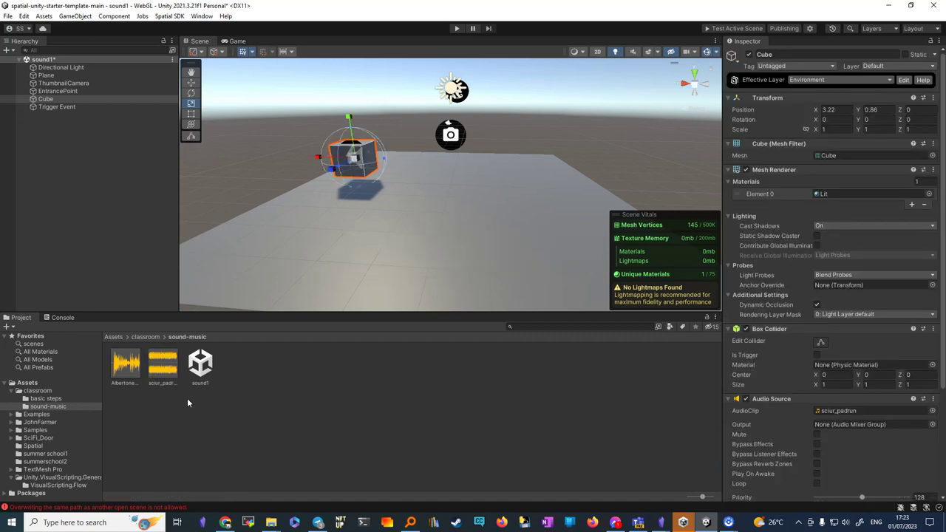
- Try to attach the sciur_padrun audio clip to the Trigger Event object
left_click(194, 375)
left_click_drag(162, 370, 59, 107)
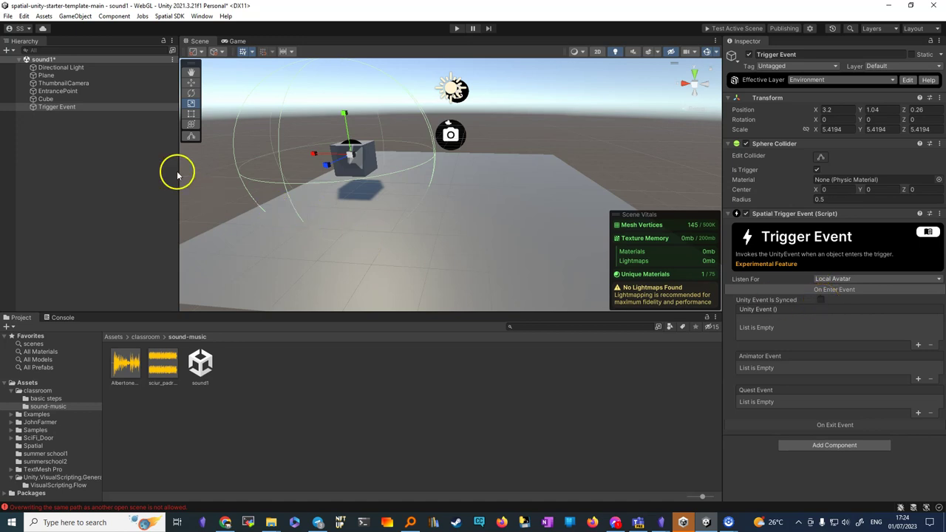
- Lower the EntrancePoint and move it sideways away from the cube, to about X -3.38, Y 0.97, Z -2.94
left_click(73, 90)
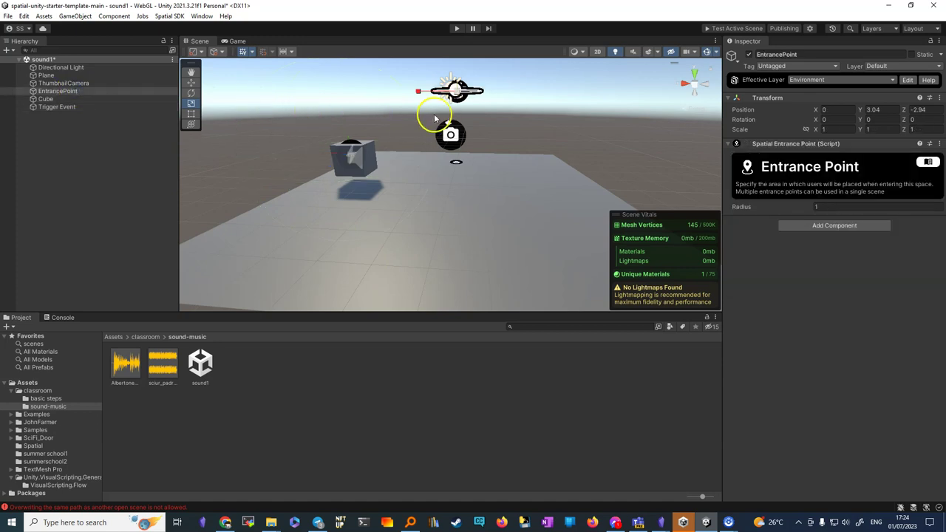
left_click_drag(456, 118, 454, 60, "alt")
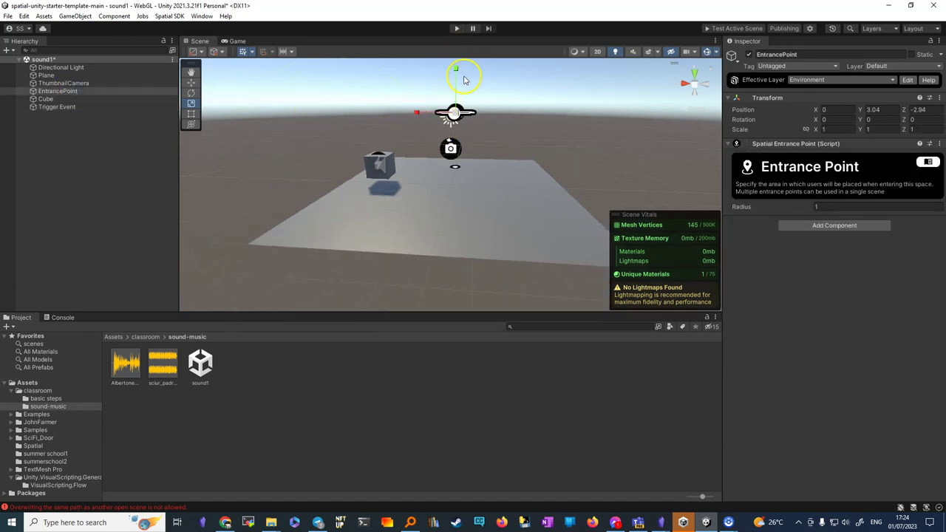
left_click(191, 83)
left_click_drag(456, 70, 474, 162)
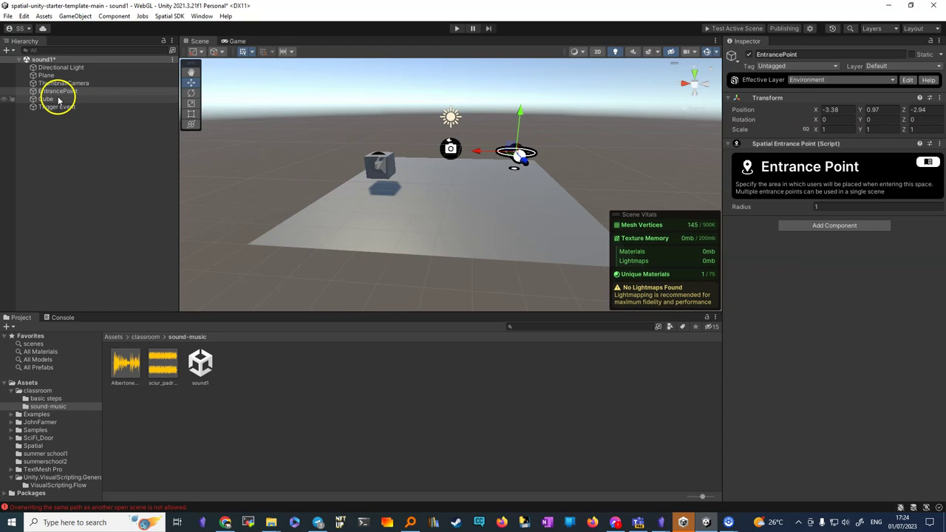
- Add an On Enter Unity Event to the Trigger Event object that calls AudioSource.Play on the Cube
left_click(44, 106)
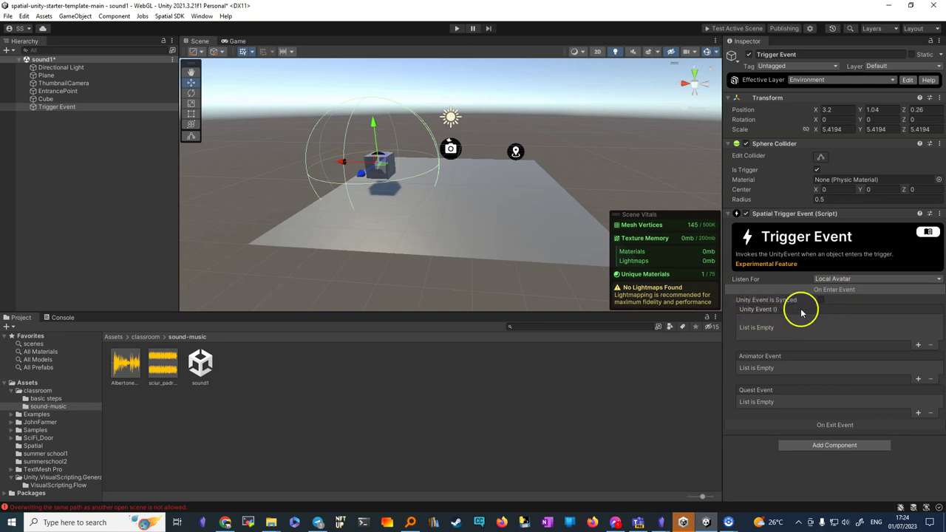
left_click(918, 347)
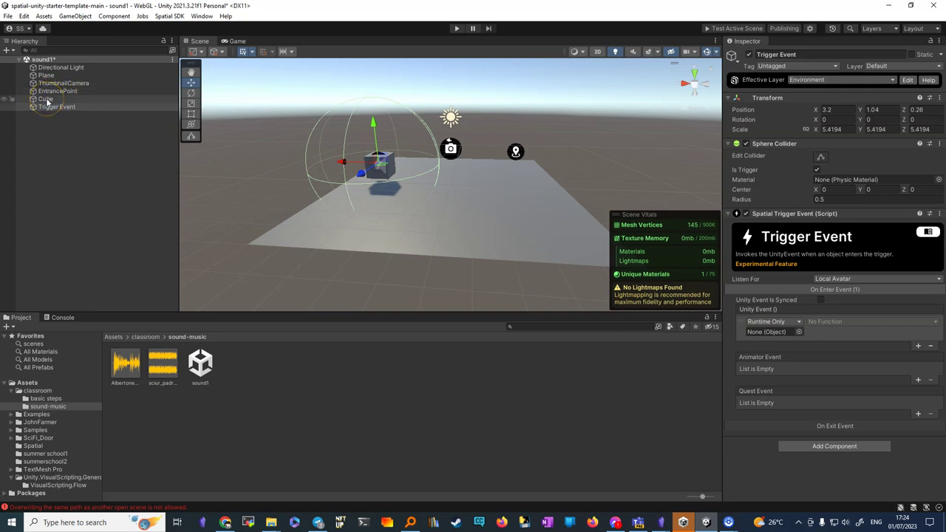
left_click_drag(48, 102, 765, 334)
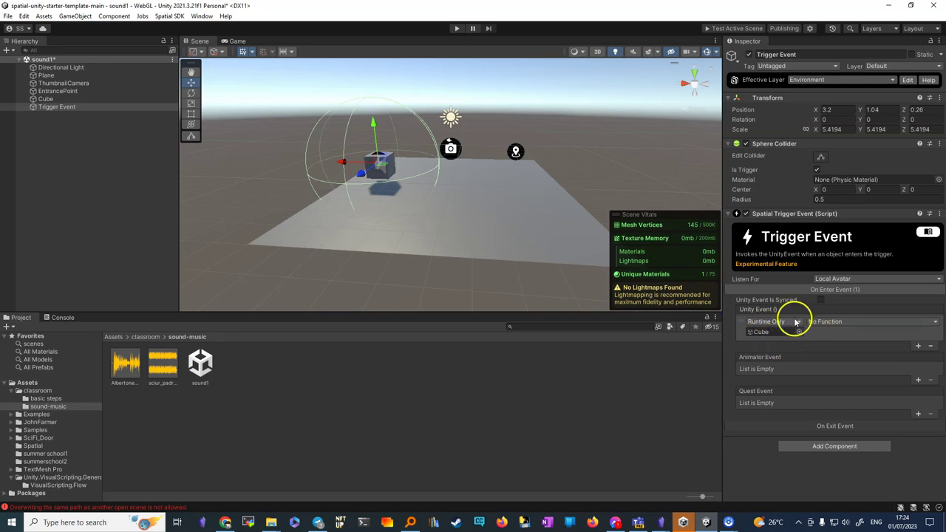
left_click(839, 323)
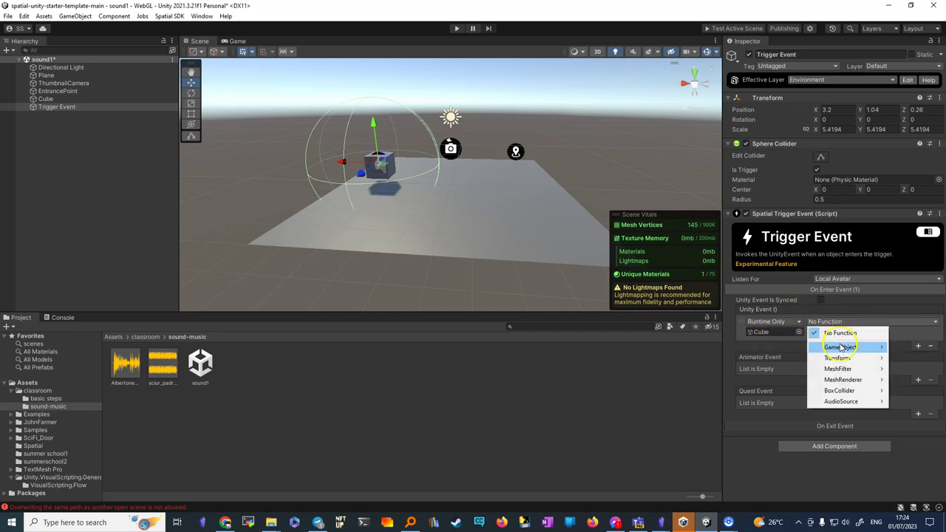
mouse_move(863, 403)
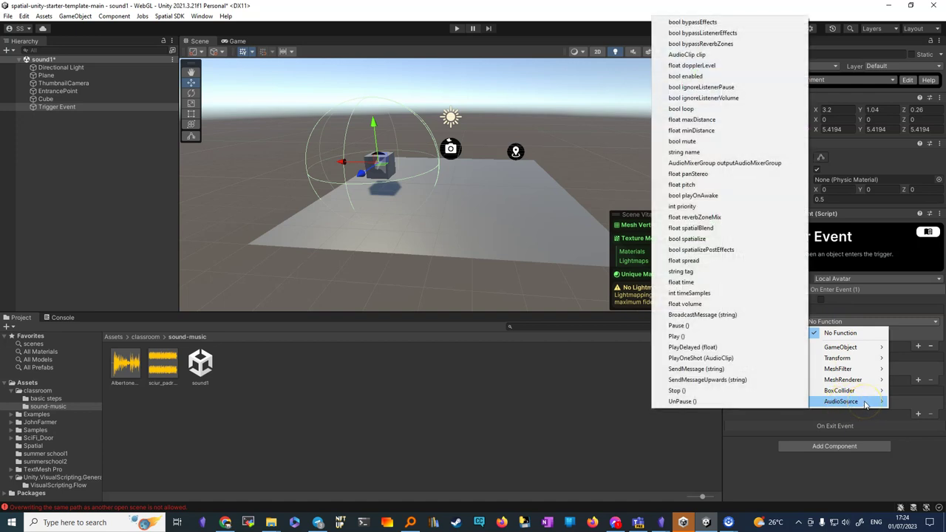
left_click(711, 336)
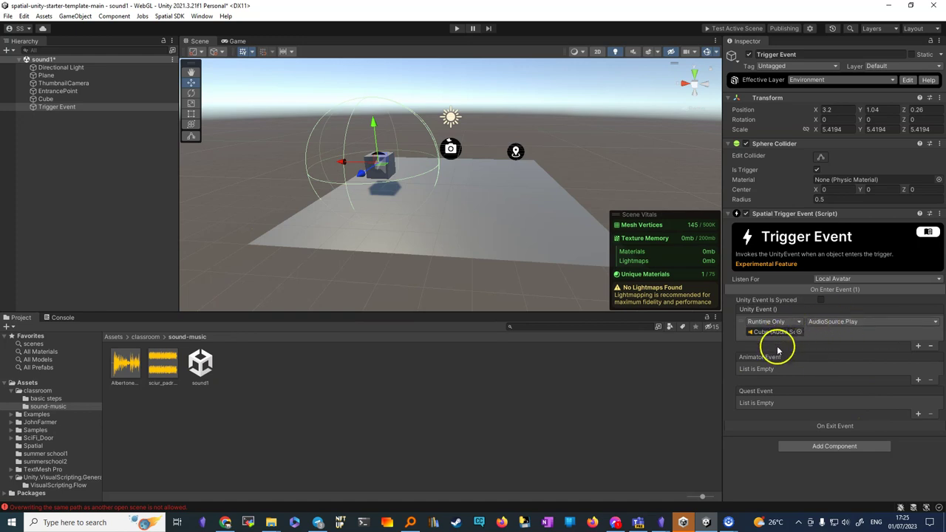
- Review the Cube's Audio Source settings and load the scene in the Spatial sandbox in the browser
left_click(46, 99)
scroll(786, 325, "down", 5)
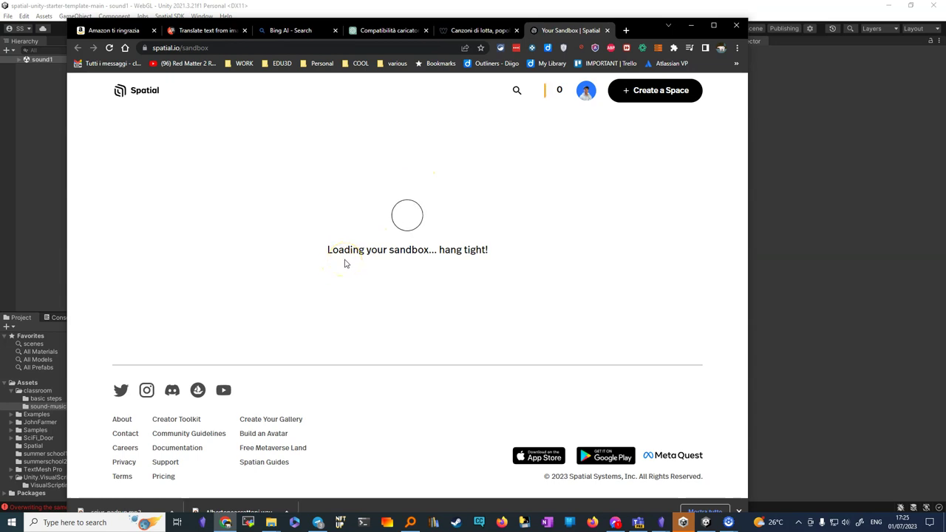
left_click(348, 255)
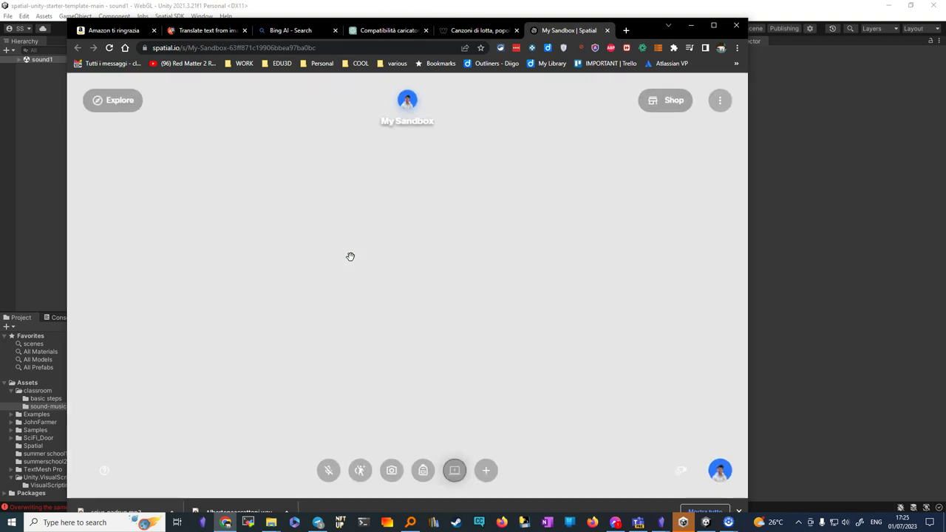
left_click(354, 263)
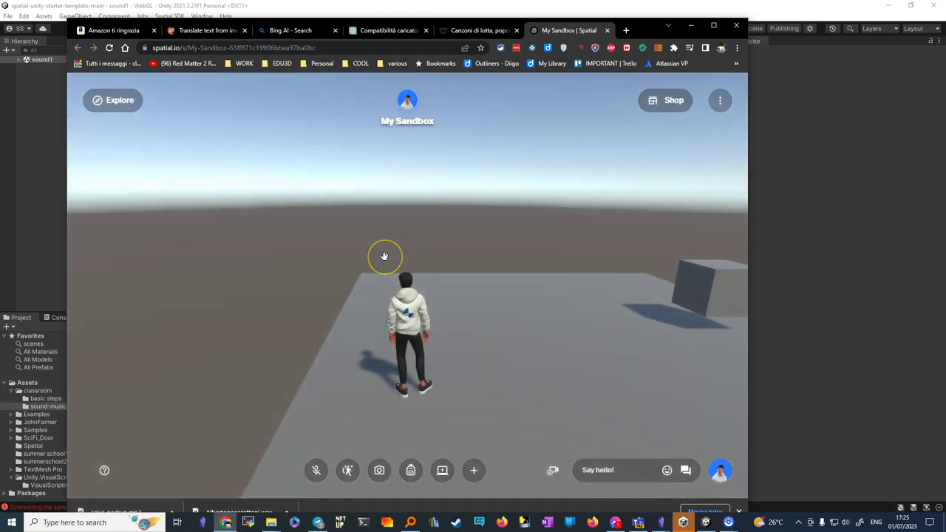
- Walk the avatar toward the cube and away again to test the entry sound, close the sandbox and return to Unity
key("d")
key("d")
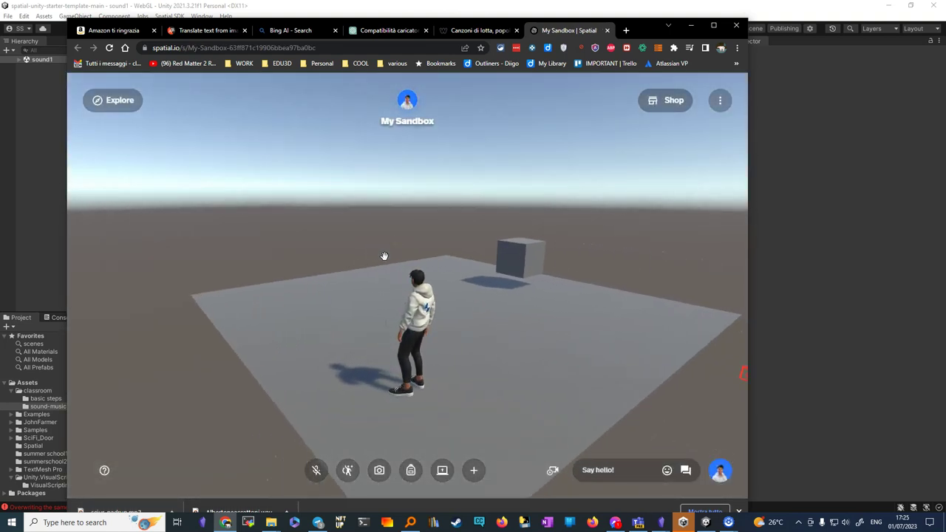
key("a")
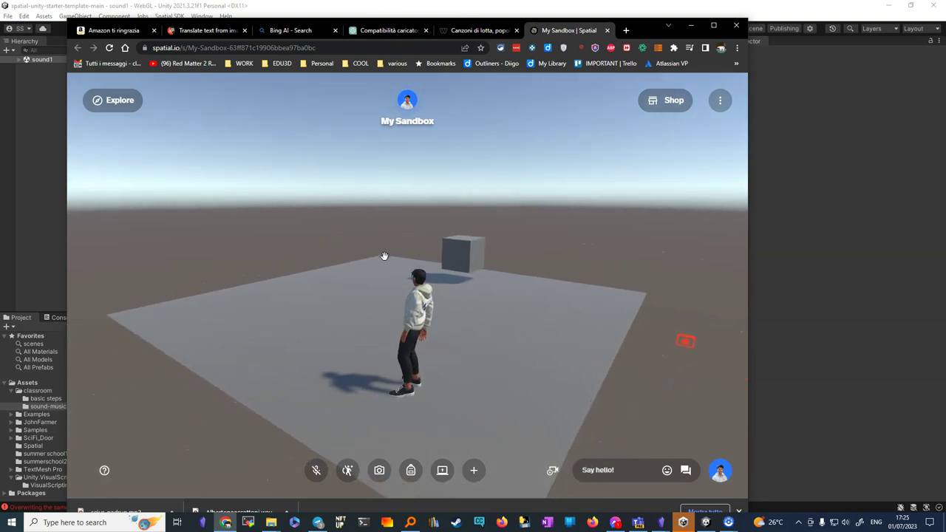
key("w")
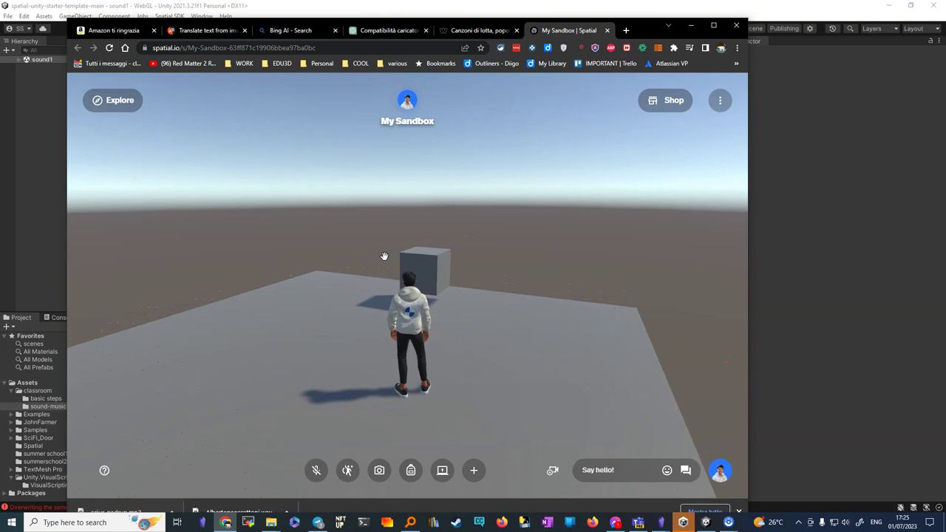
key("w")
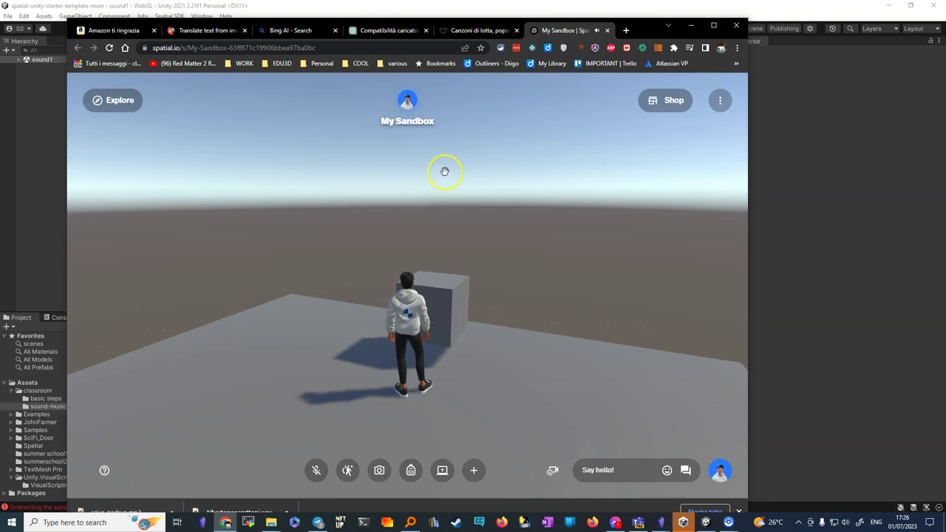
key("s")
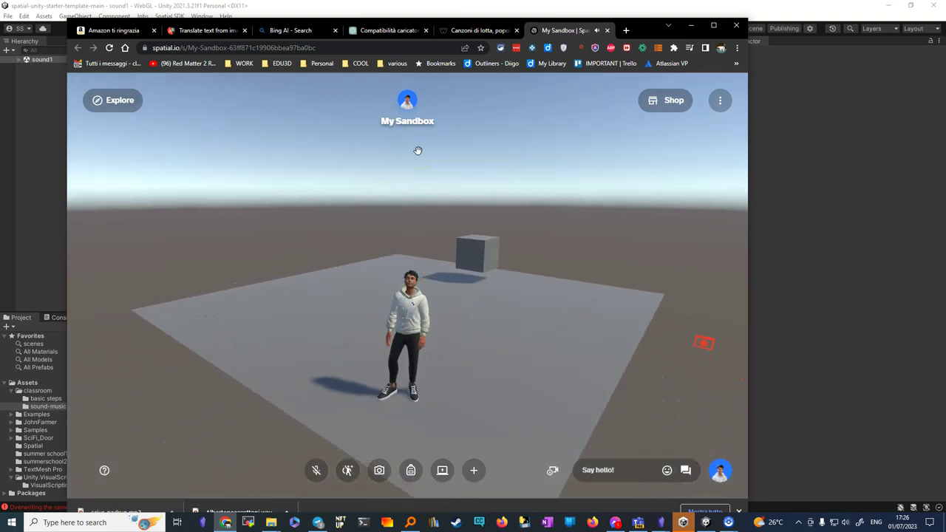
key("a")
key("w")
key("w")
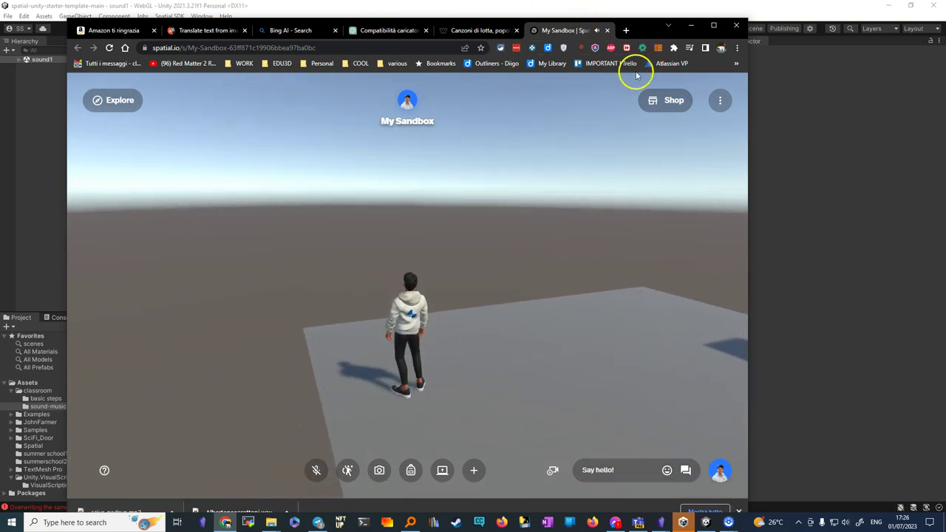
left_click(606, 30)
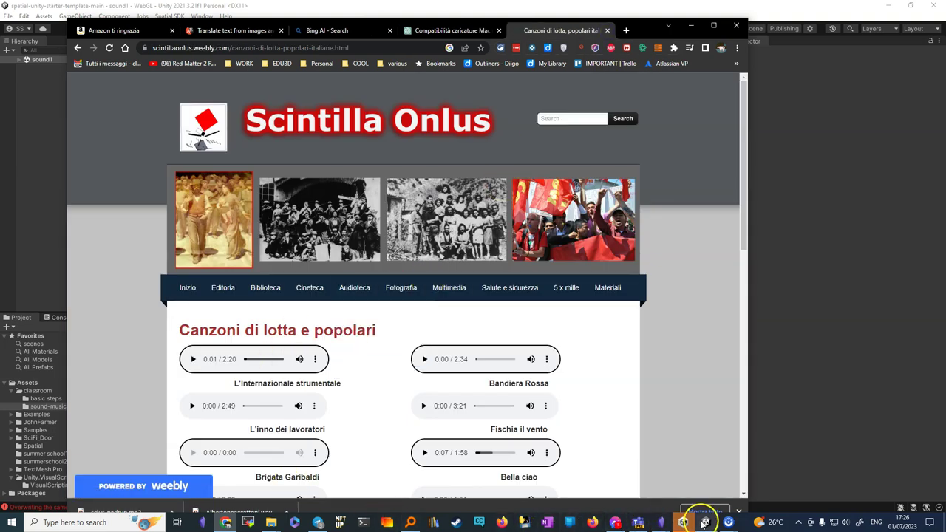
left_click(705, 522)
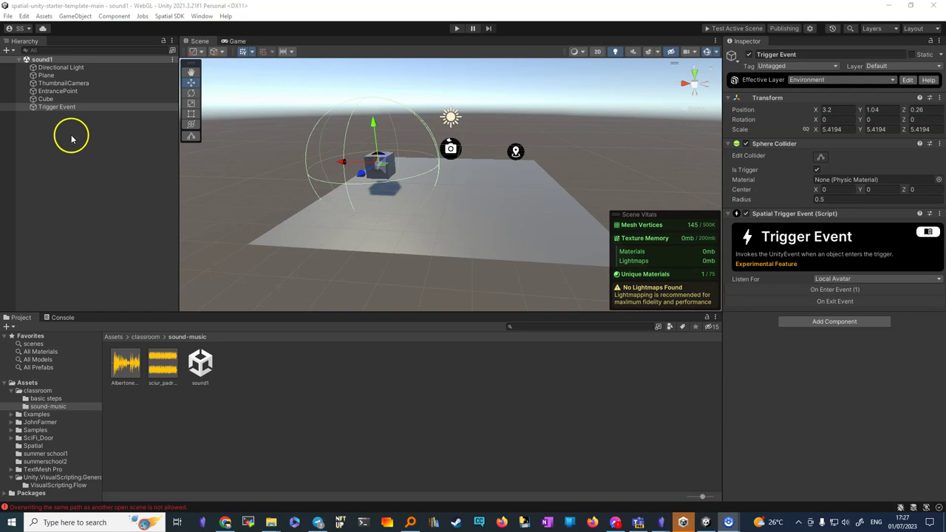
- Add an empty Unity Event entry to the Trigger Event's On Exit Event
left_click(822, 301)
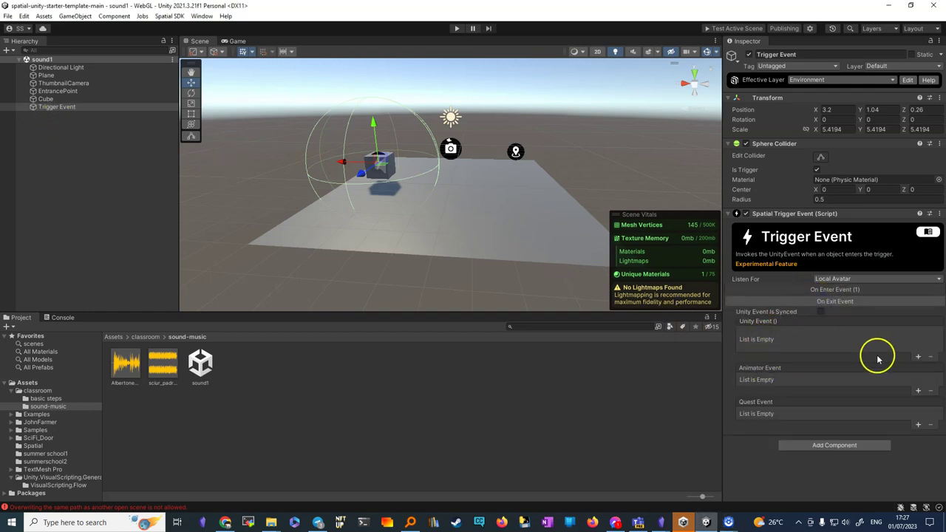
left_click(917, 356)
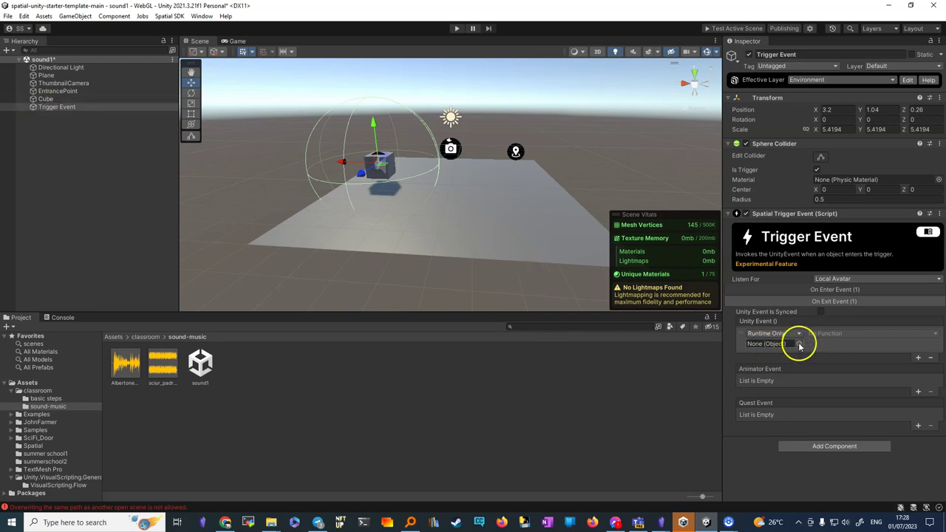
left_click(799, 345)
left_click(812, 320)
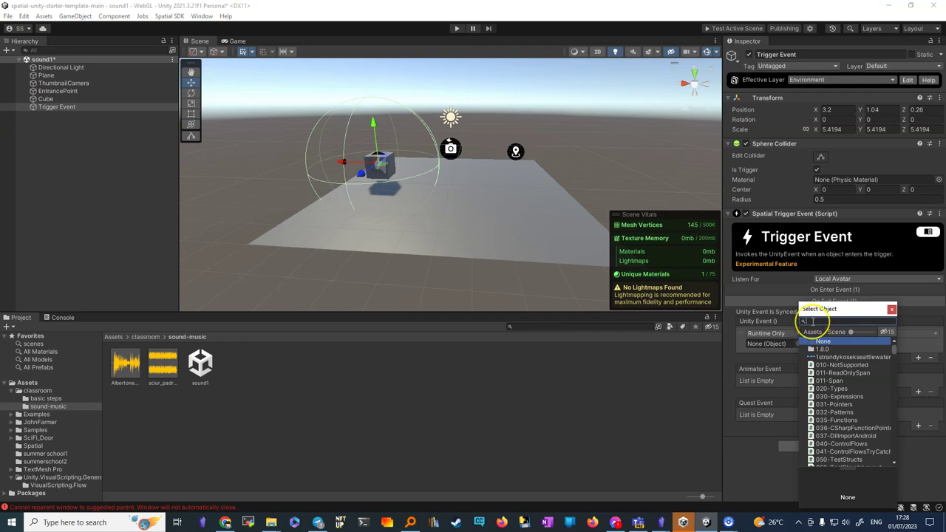
type("cube")
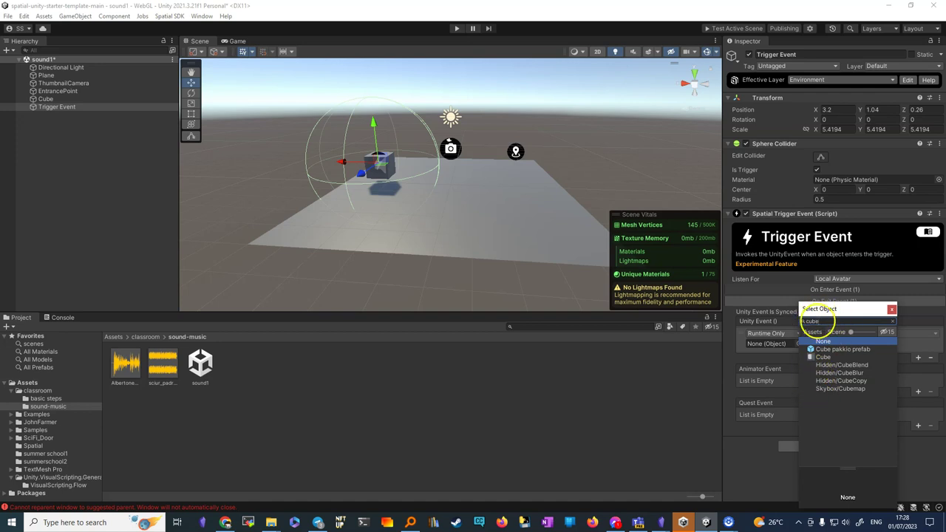
double_click(824, 321)
key("BackSpace")
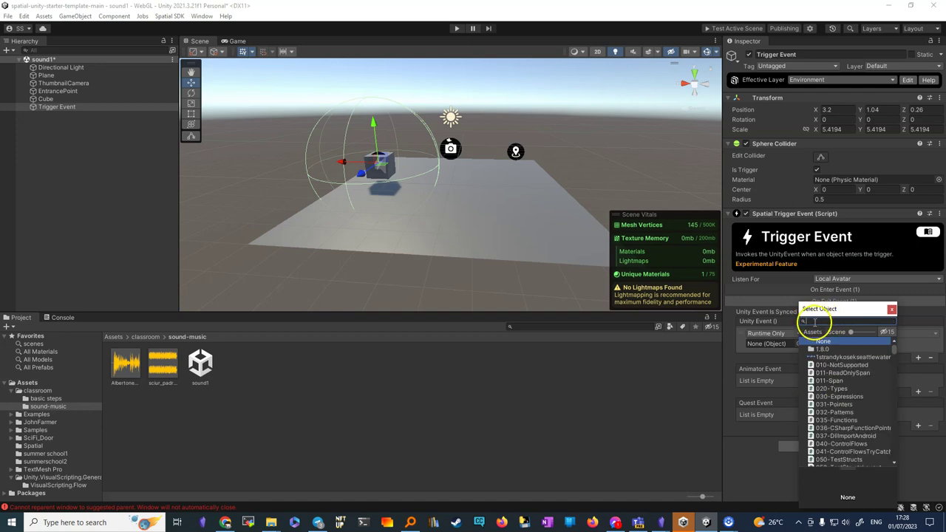
left_click(891, 309)
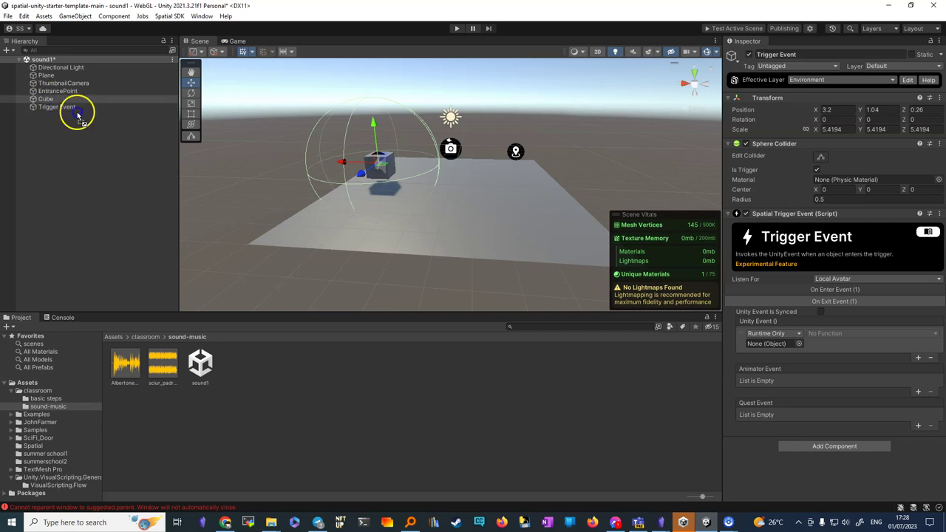
- Assign the scene's Cube to the On Exit Unity Event and set its function to AudioSource.Stop
left_click_drag(78, 106, 689, 362)
left_click_drag(757, 349, 767, 344)
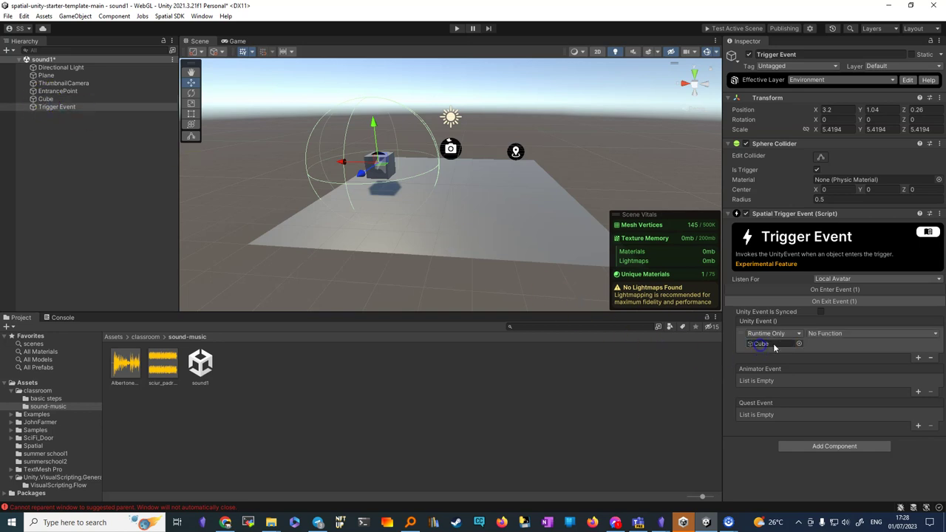
left_click(870, 334)
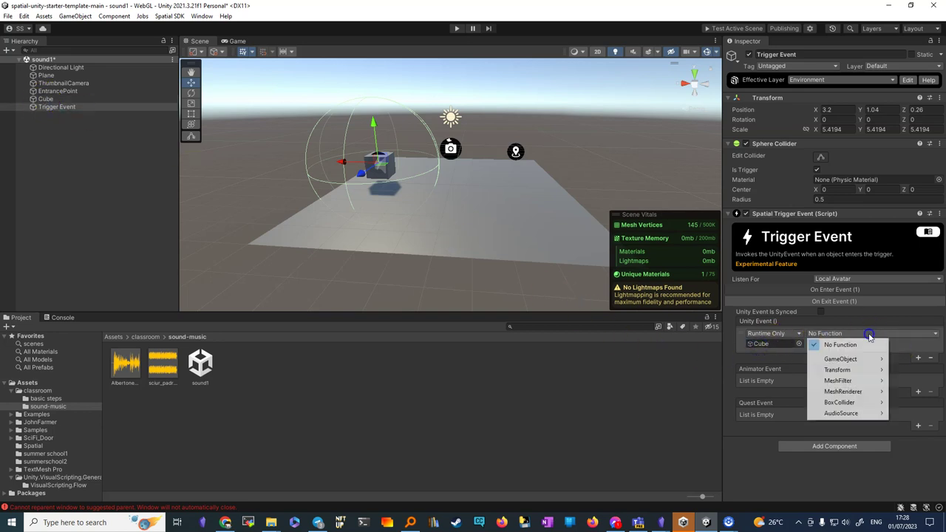
left_click(837, 414)
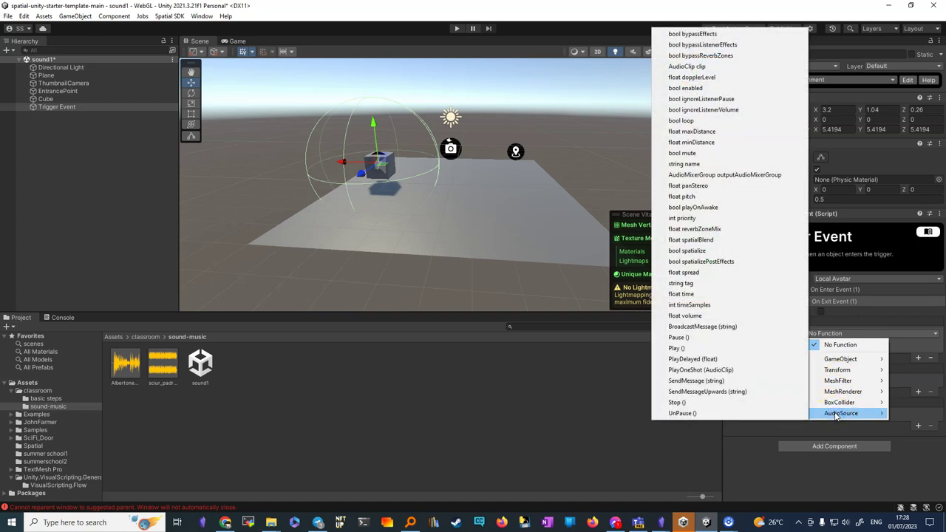
left_click(683, 402)
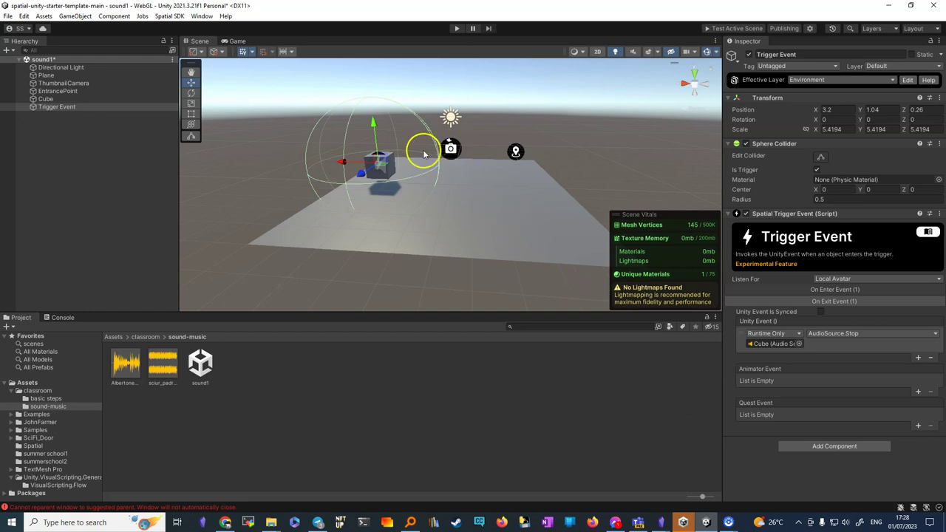
- Test the active scene in the Spatial sandbox, walking the avatar in and out of the trigger area around the cube
left_click(727, 29)
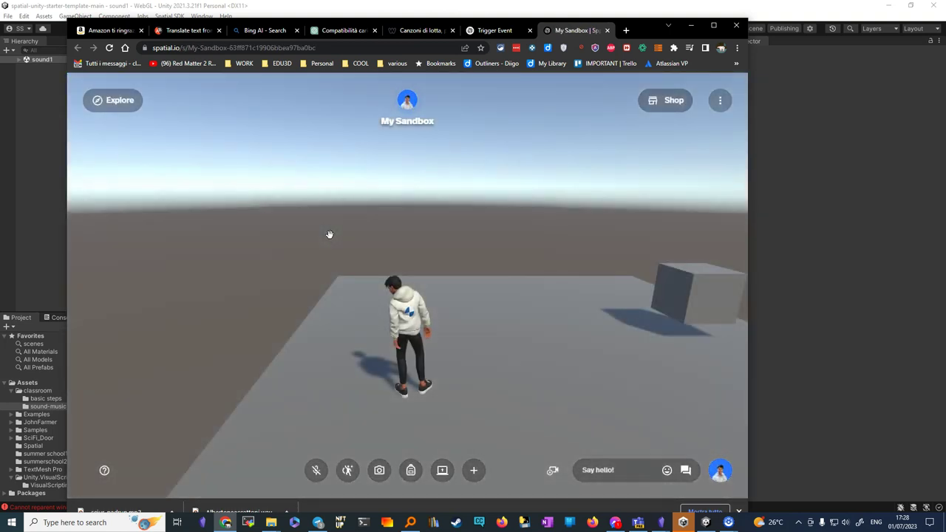
key("a")
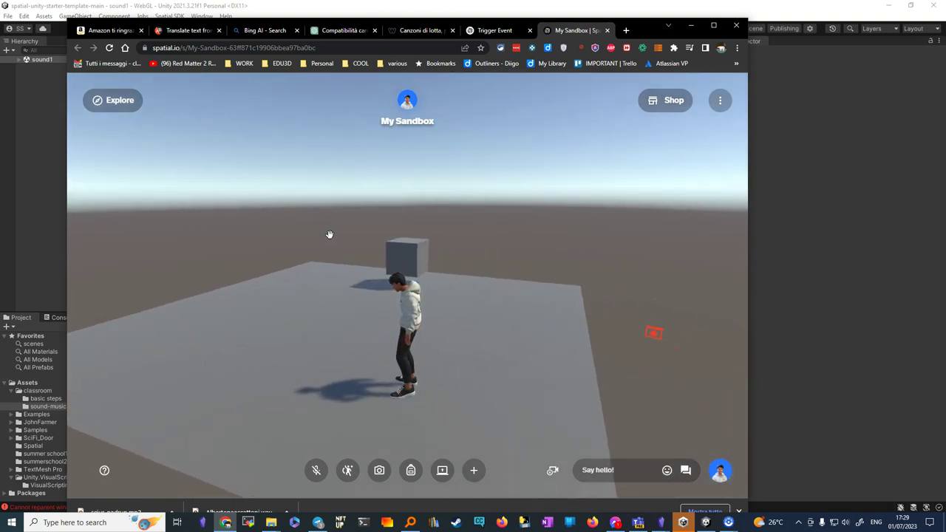
key("w")
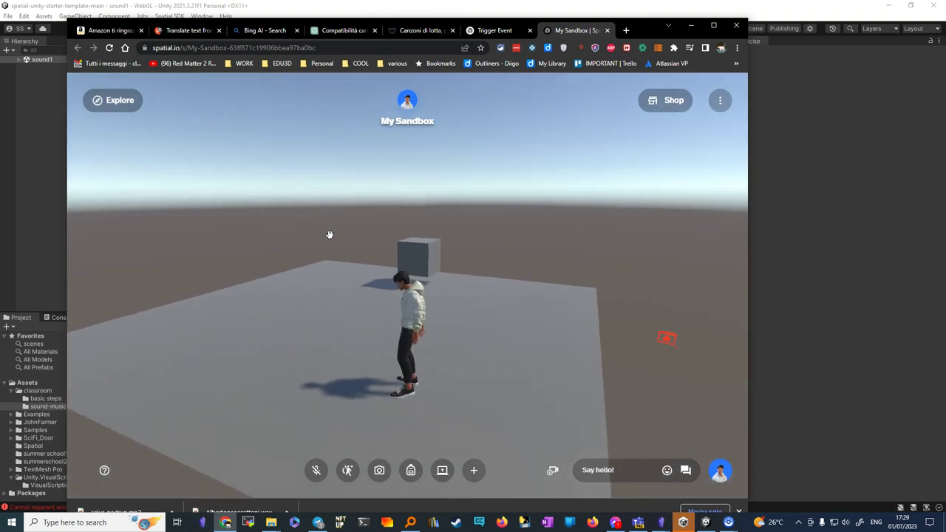
key("a")
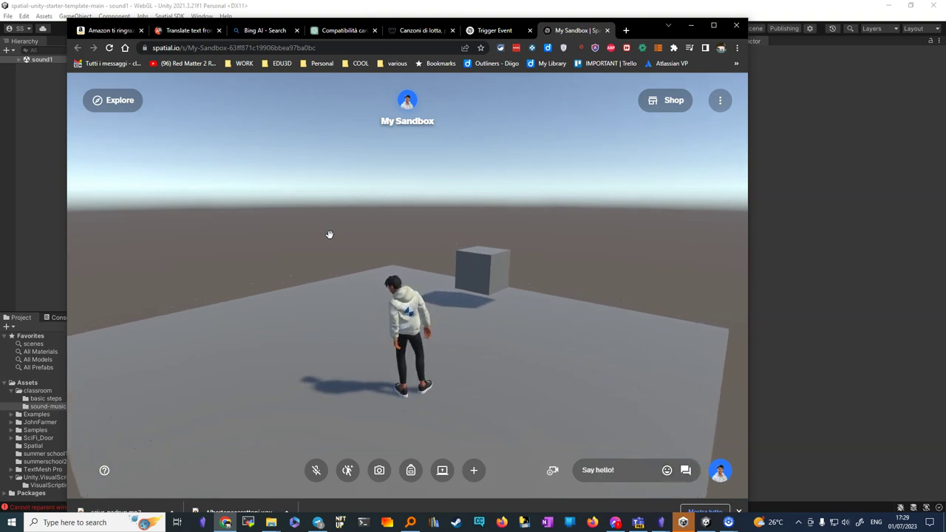
key("d")
key("w")
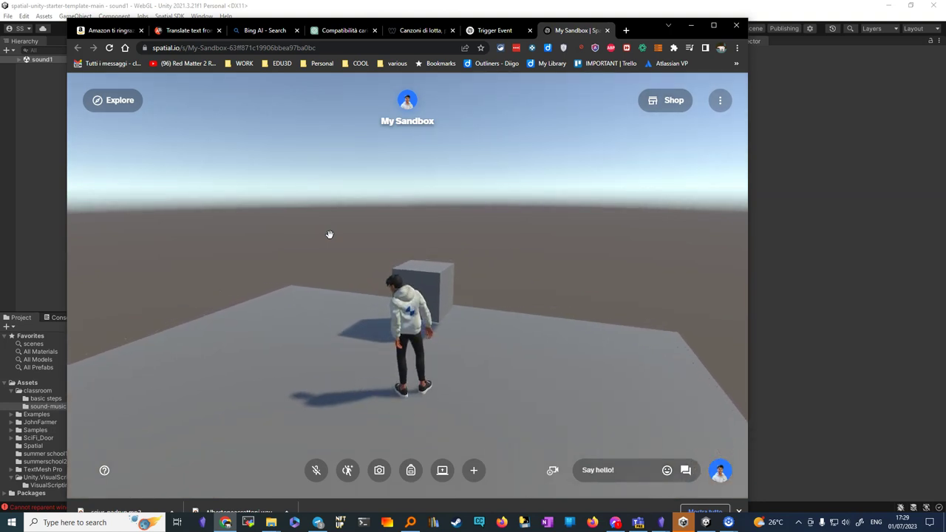
key("s")
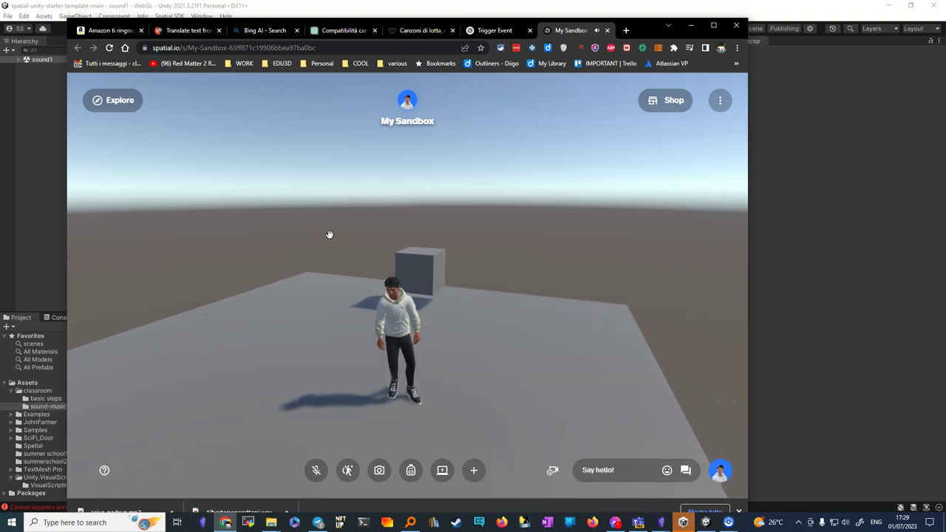
key("w")
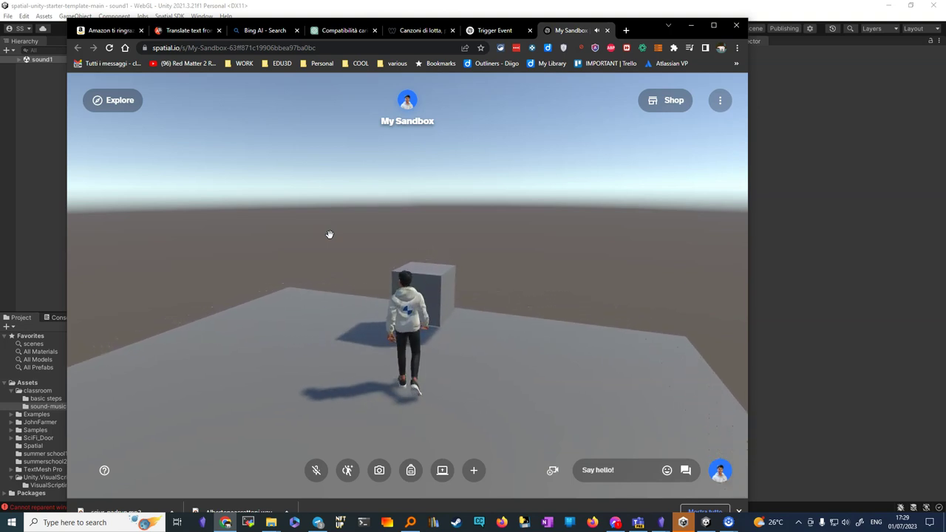
key("s")
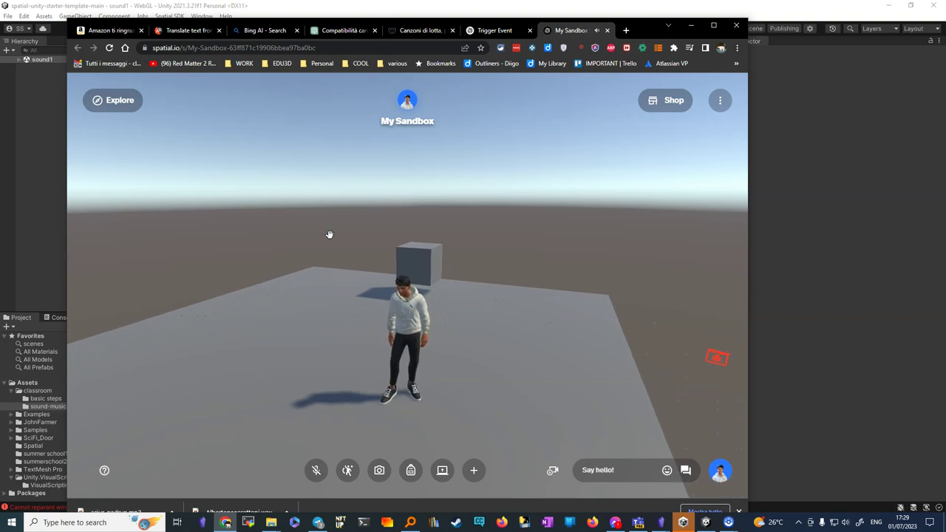
- Walk the avatar repeatedly toward the cube and back away to check the audio's start on entry and stop on exit
key("w")
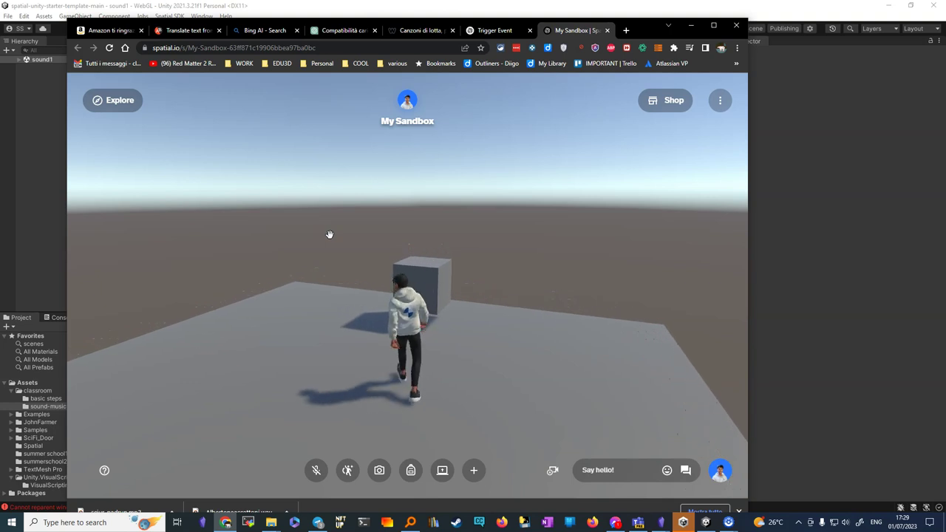
key("s")
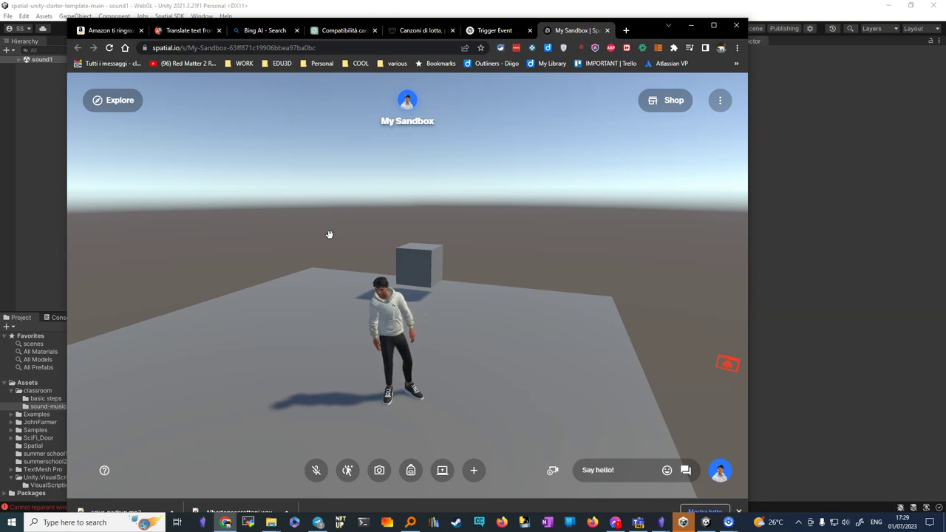
key("w")
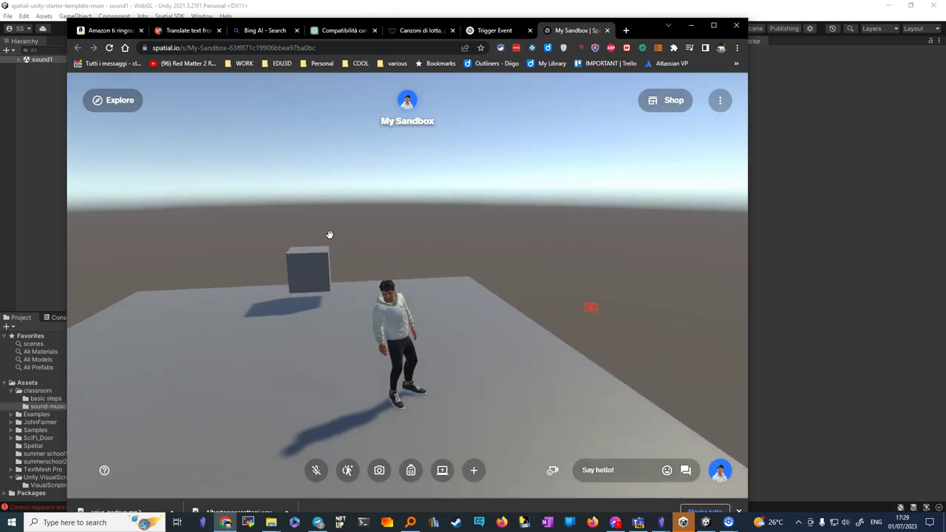
key("a")
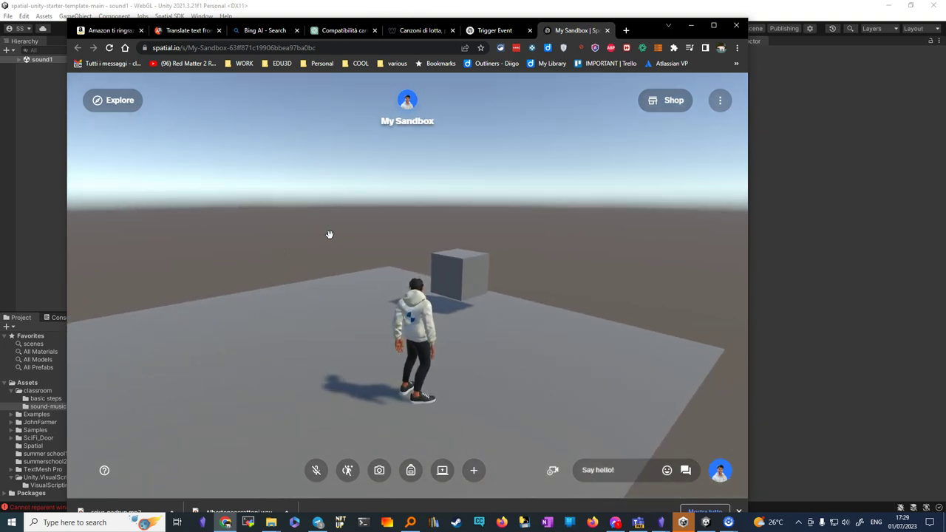
key("w")
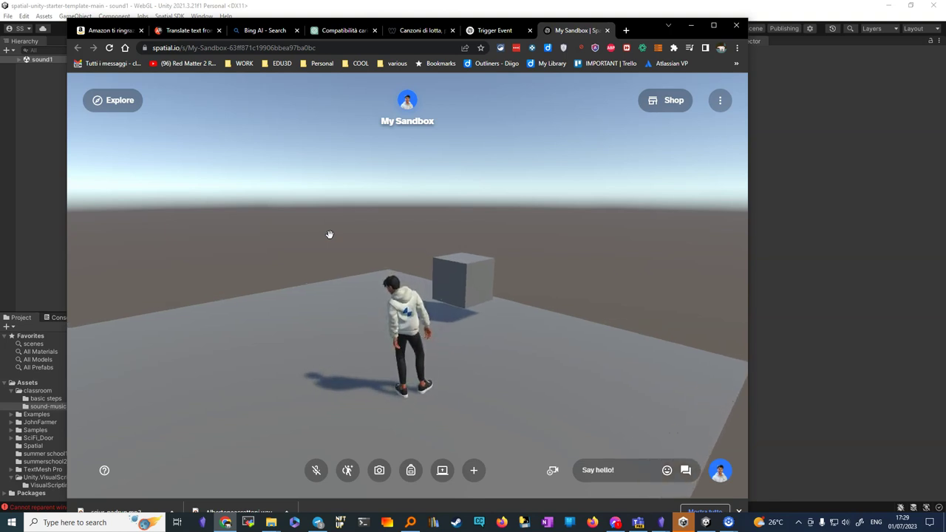
key("s")
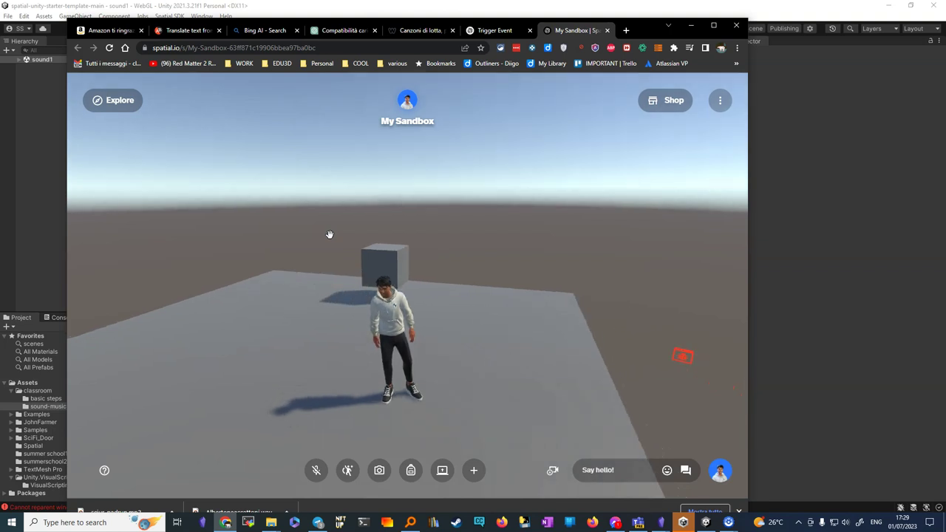
key("w")
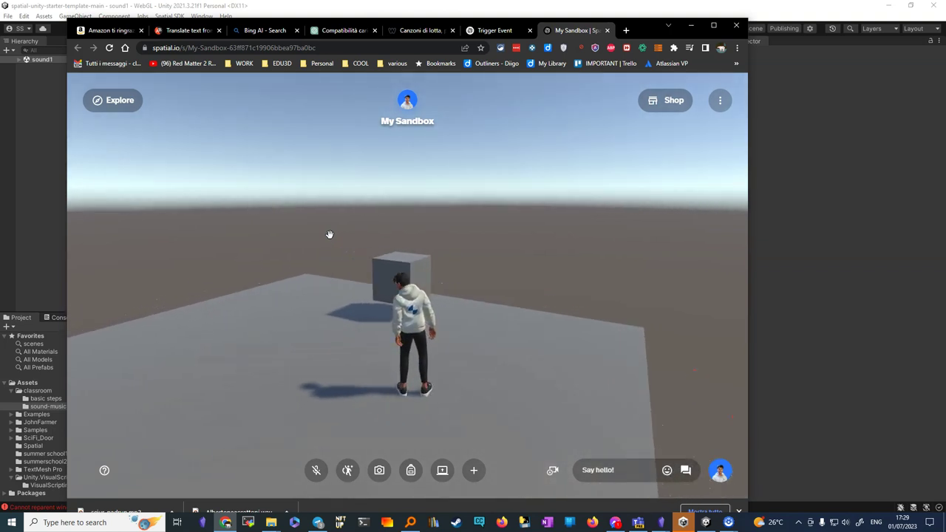
key("a")
key("s")
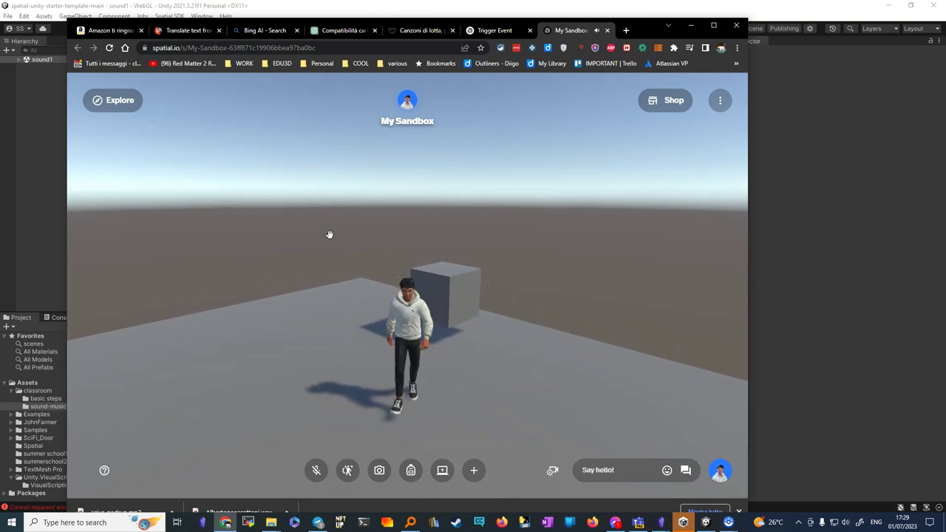